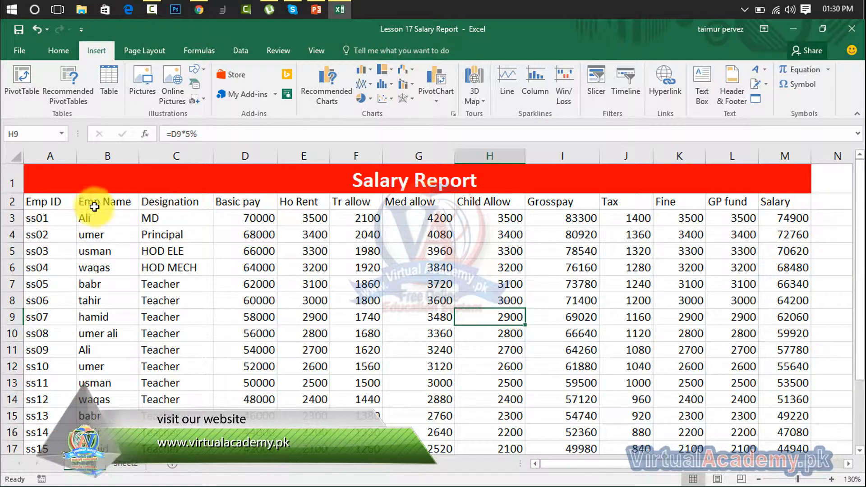
Create a PivotTable on a new worksheet from the salary data in Sheet1 range A2:M14.
{"action": "left_click_drag", "start_coordinate": [58, 199], "coordinate": [768, 406]}
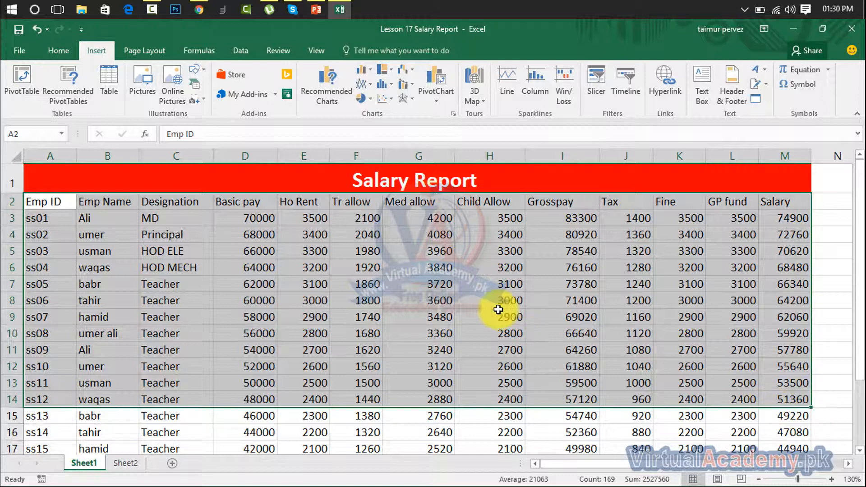
{"action": "left_click", "coordinate": [30, 85]}
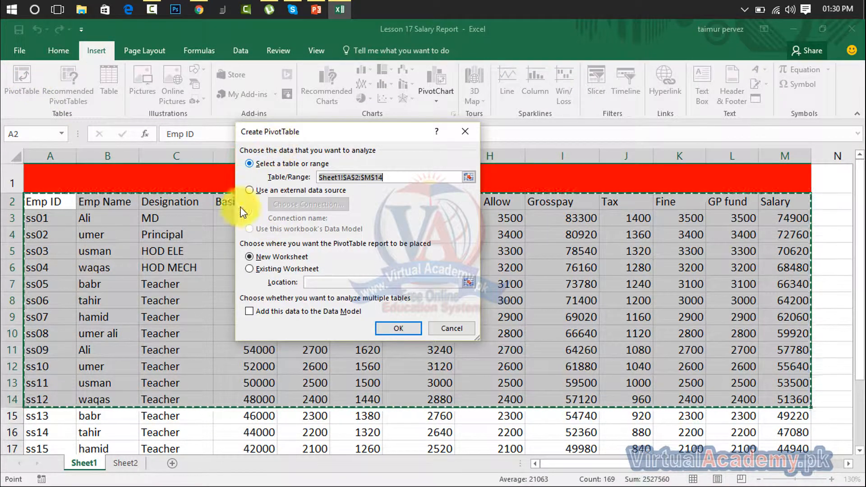
{"action": "left_click", "coordinate": [398, 329]}
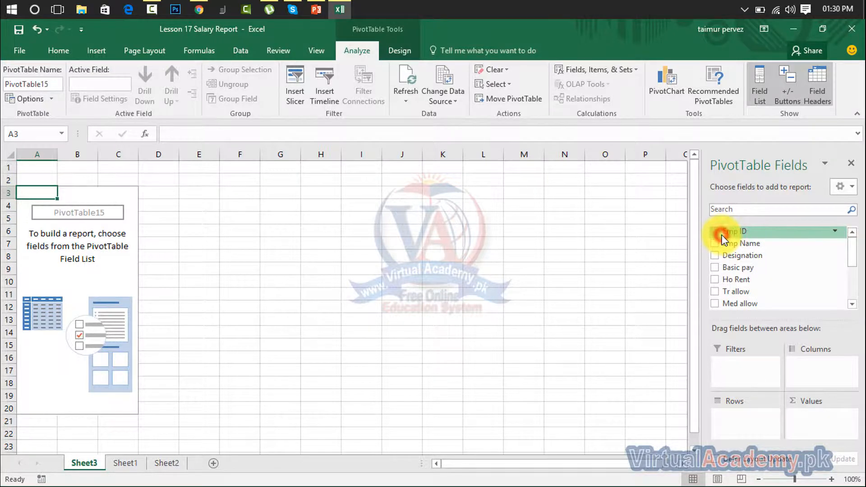
Lay out the PivotTable with Emp ID as rows, Emp Name as filter, Designation as columns and Basic pay as values.
{"action": "left_click", "coordinate": [722, 239]}
{"action": "left_click_drag", "start_coordinate": [729, 234], "coordinate": [731, 363]}
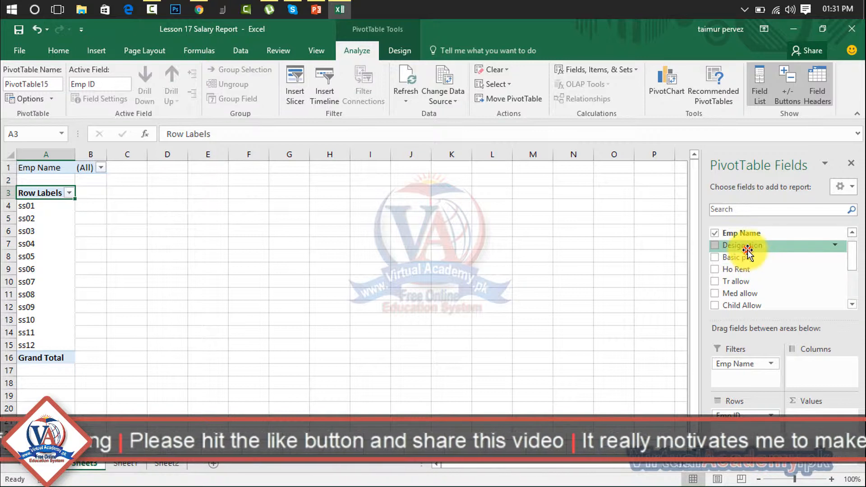
{"action": "left_click_drag", "start_coordinate": [746, 245], "coordinate": [800, 375]}
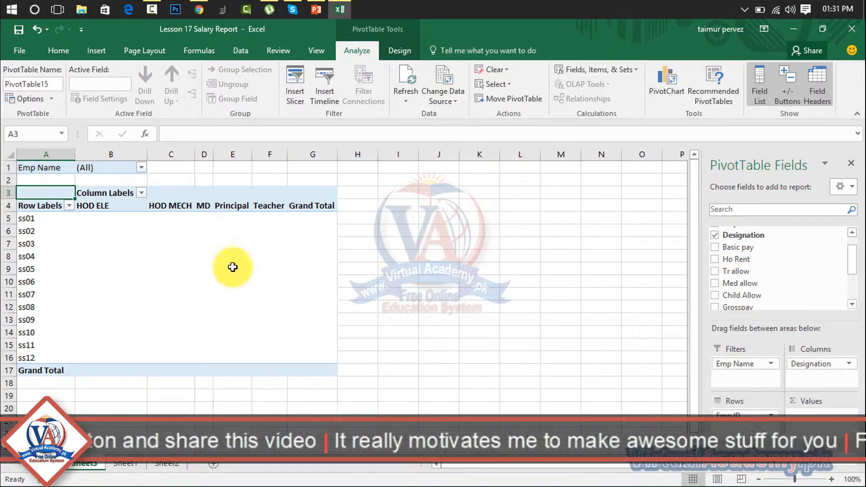
{"action": "left_click_drag", "start_coordinate": [762, 248], "coordinate": [812, 425]}
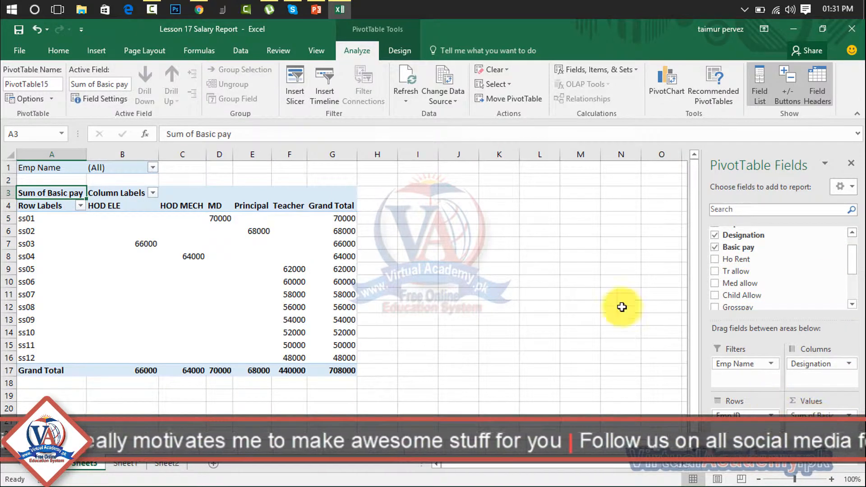
{"action": "left_click", "coordinate": [604, 302]}
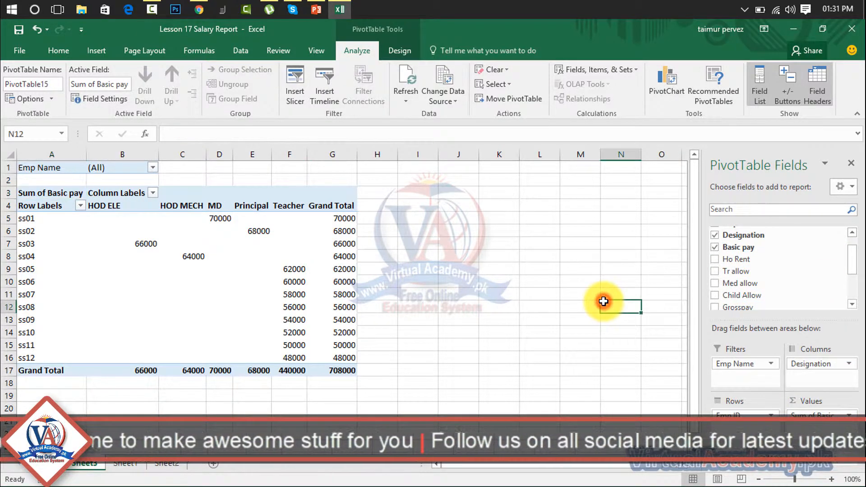
Insert slicers for Emp ID, Designation and Basic pay on the PivotTable.
{"action": "left_click_drag", "start_coordinate": [27, 168], "coordinate": [339, 369]}
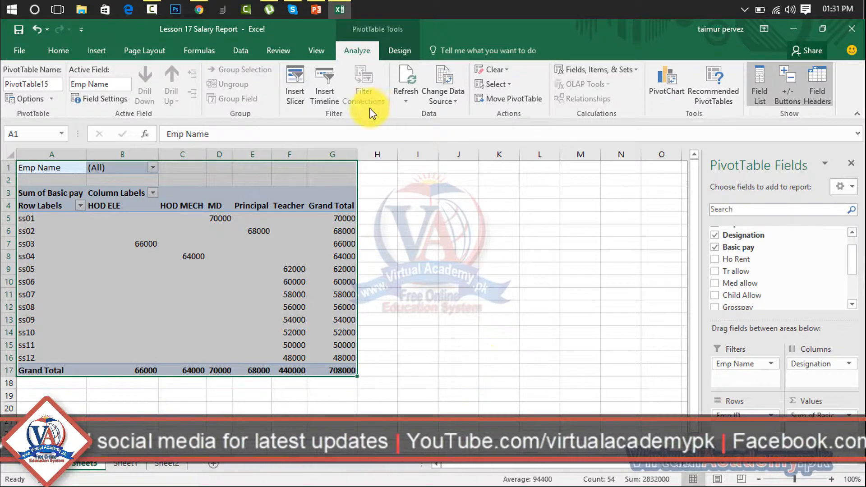
{"action": "left_click", "coordinate": [96, 49]}
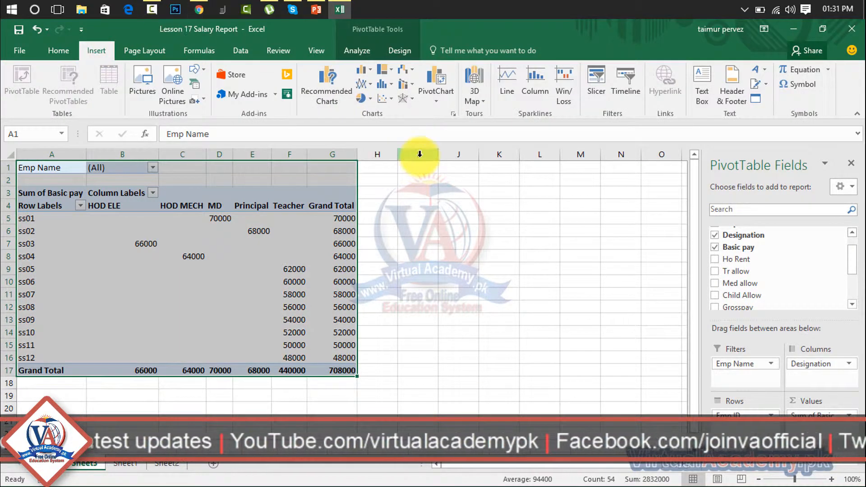
{"action": "left_click", "coordinate": [597, 88]}
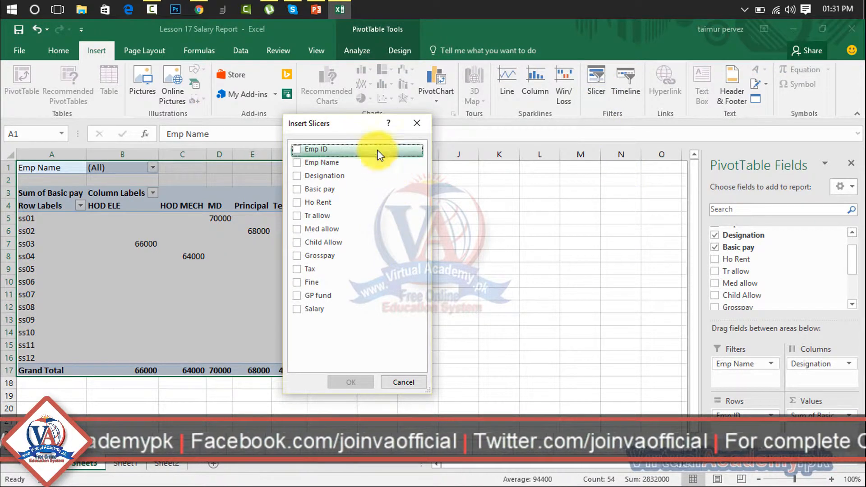
{"action": "left_click_drag", "start_coordinate": [356, 128], "coordinate": [504, 153]}
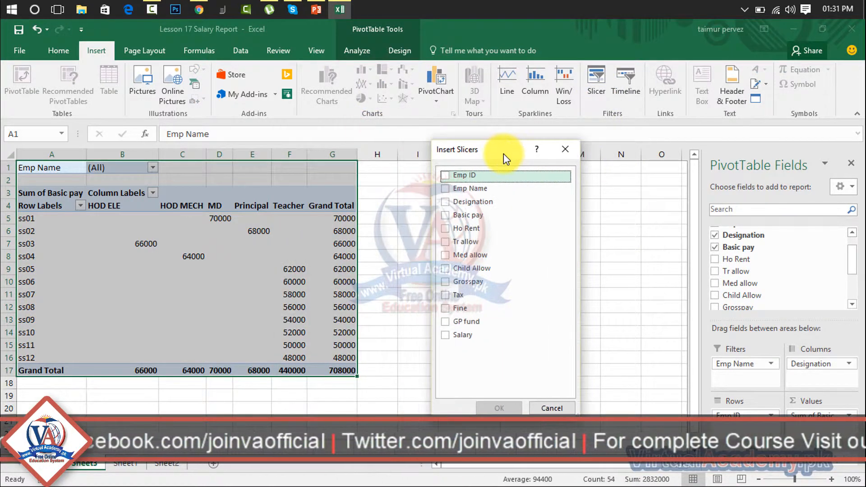
{"action": "left_click", "coordinate": [446, 180]}
{"action": "left_click", "coordinate": [446, 202]}
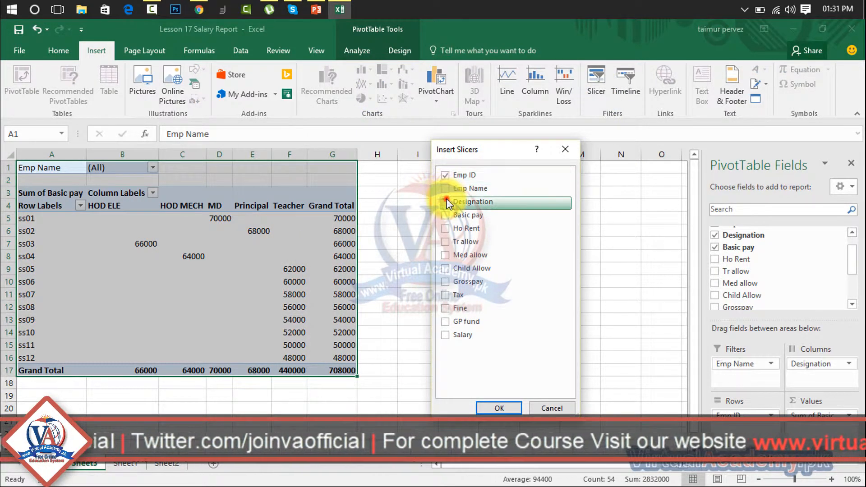
{"action": "left_click", "coordinate": [446, 215]}
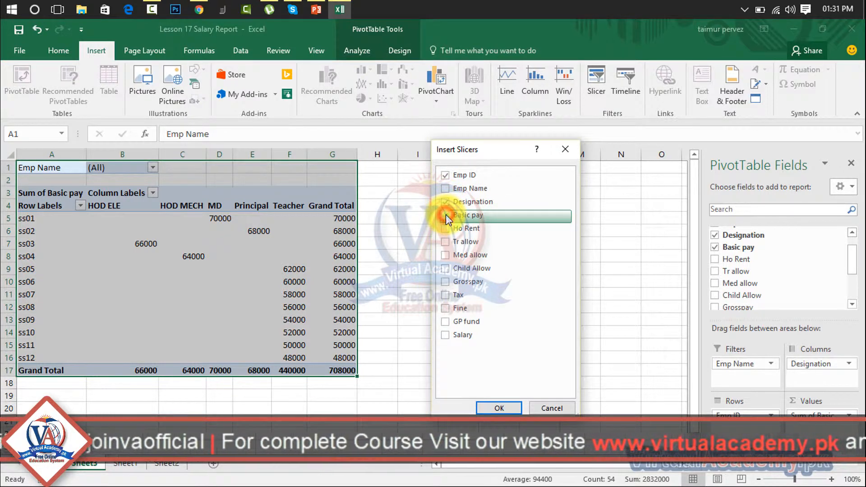
{"action": "left_click", "coordinate": [505, 407]}
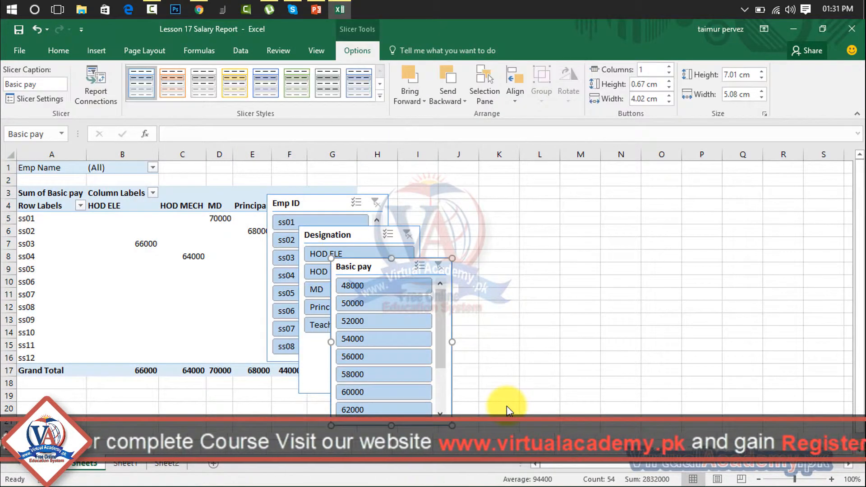
Arrange the Emp ID, Designation and Basic pay slicers side by side, in that order, beside the PivotTable.
{"action": "left_click_drag", "start_coordinate": [408, 271], "coordinate": [696, 186]}
{"action": "left_click_drag", "start_coordinate": [348, 235], "coordinate": [547, 180]}
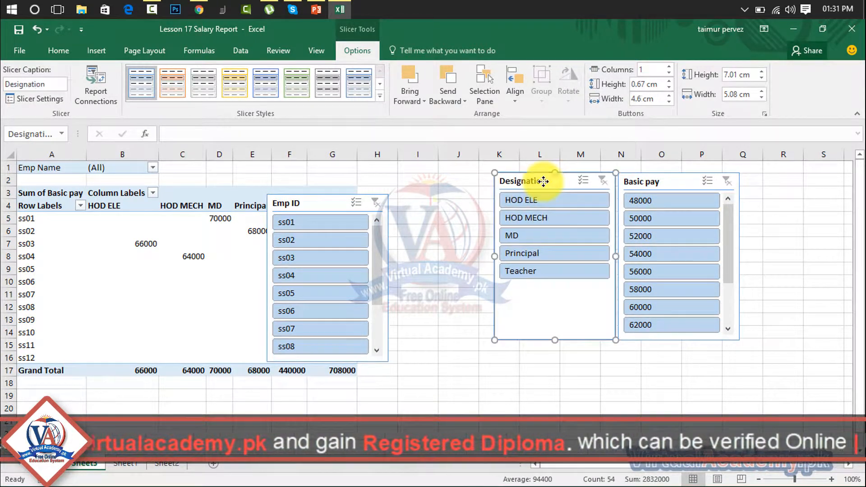
{"action": "left_click_drag", "start_coordinate": [335, 208], "coordinate": [437, 182]}
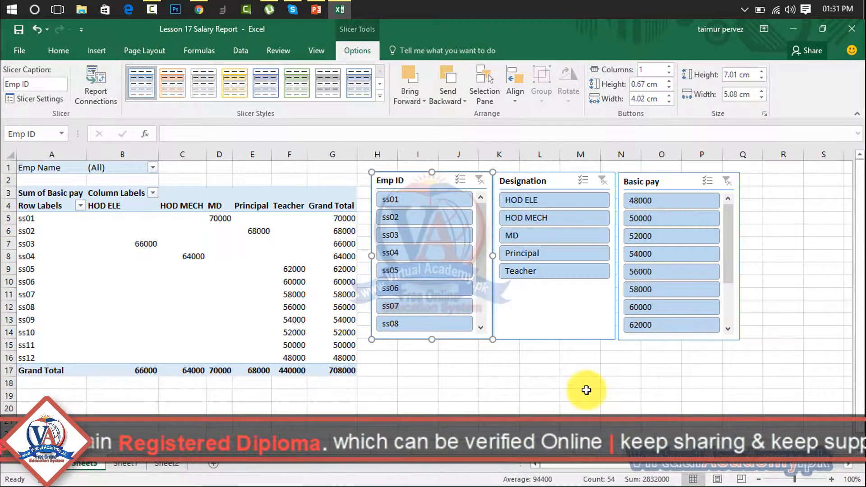
Filter the PivotTable by single employees ss02, ss03 and ss05 in turn with the Emp ID slicer.
{"action": "left_click", "coordinate": [409, 222]}
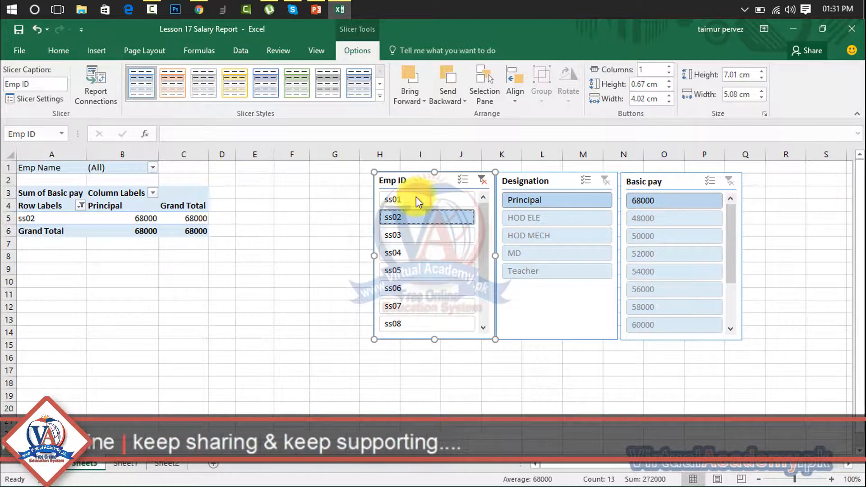
{"action": "left_click", "coordinate": [412, 235]}
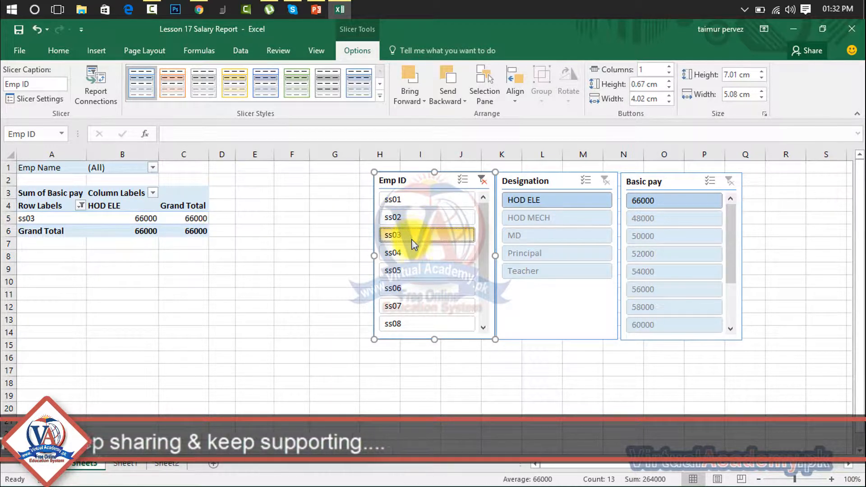
{"action": "left_click", "coordinate": [415, 269]}
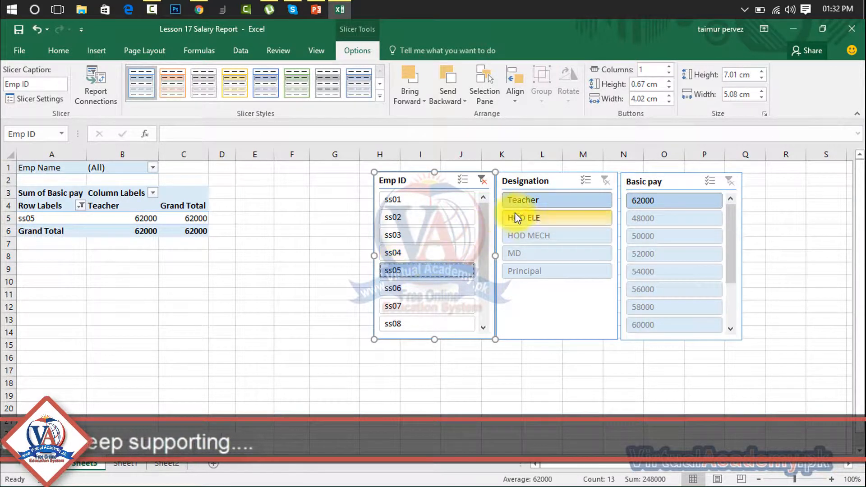
Try combining slicer filters: designation HOD ELE and HOD MECH, basic pay 50000, 52000 and 54000, and employee ss01.
{"action": "left_click", "coordinate": [526, 221]}
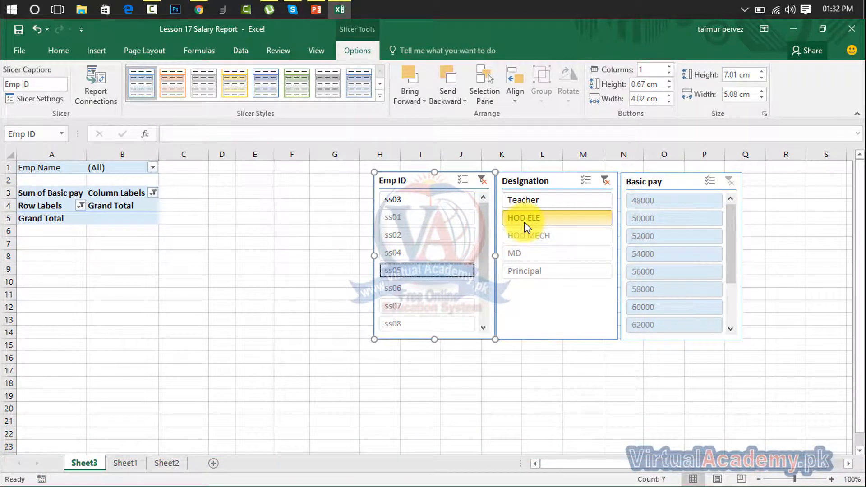
{"action": "left_click", "coordinate": [527, 237]}
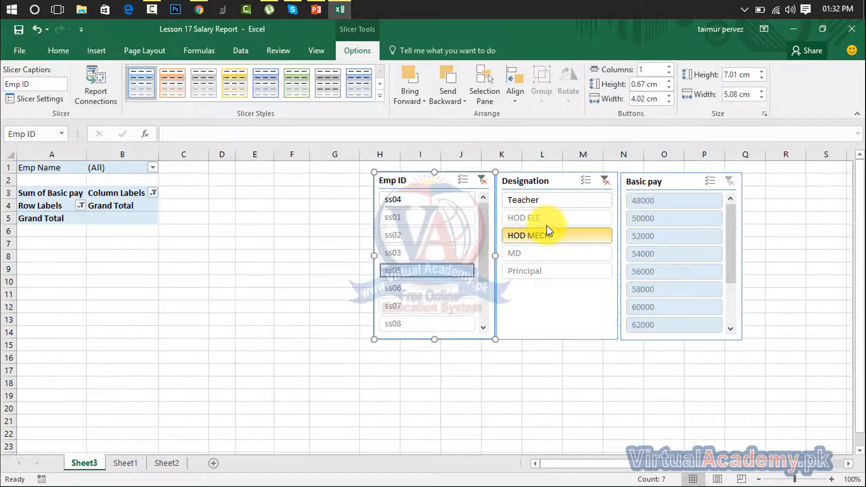
{"action": "left_click", "coordinate": [664, 219]}
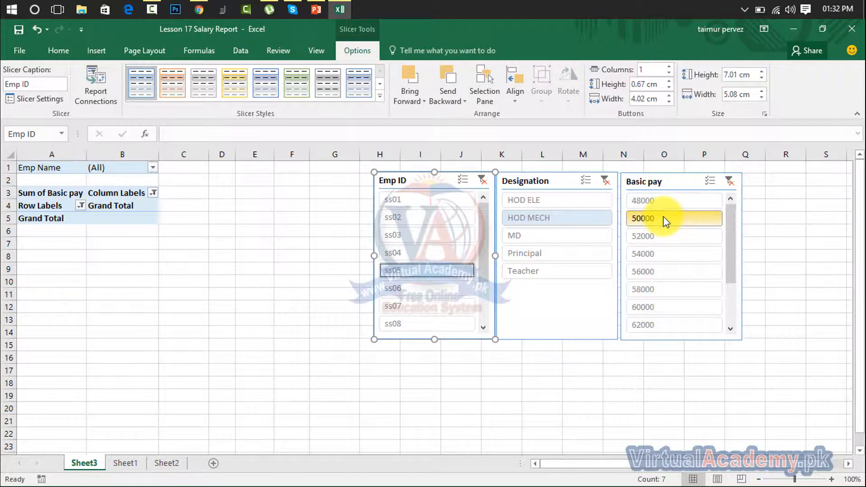
{"action": "left_click", "coordinate": [665, 236]}
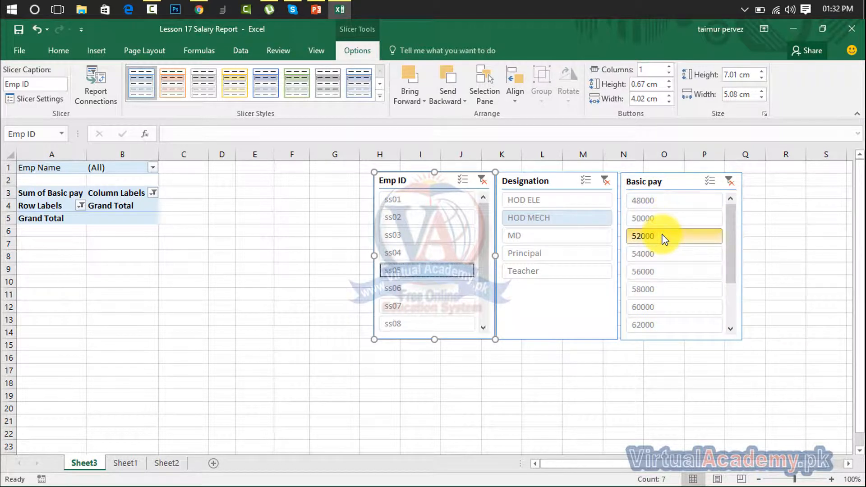
{"action": "left_click", "coordinate": [448, 202]}
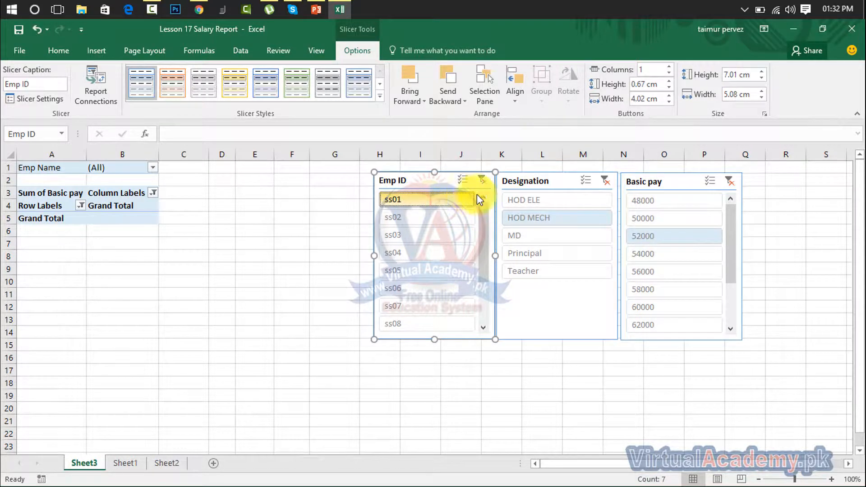
{"action": "left_click", "coordinate": [646, 251]}
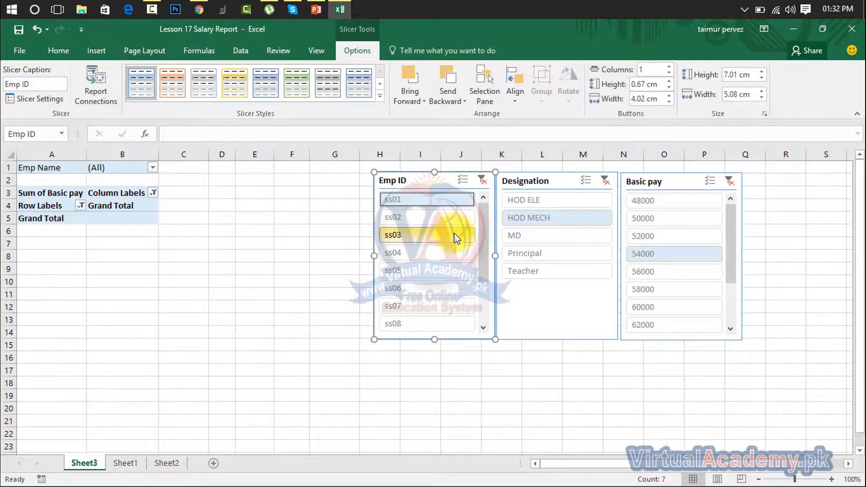
Select employees ss01 to ss08, all designations from HOD ELE to Teacher, and basic pay 56000 to 70000 in the slicers.
{"action": "left_click_drag", "start_coordinate": [441, 203], "coordinate": [426, 322]}
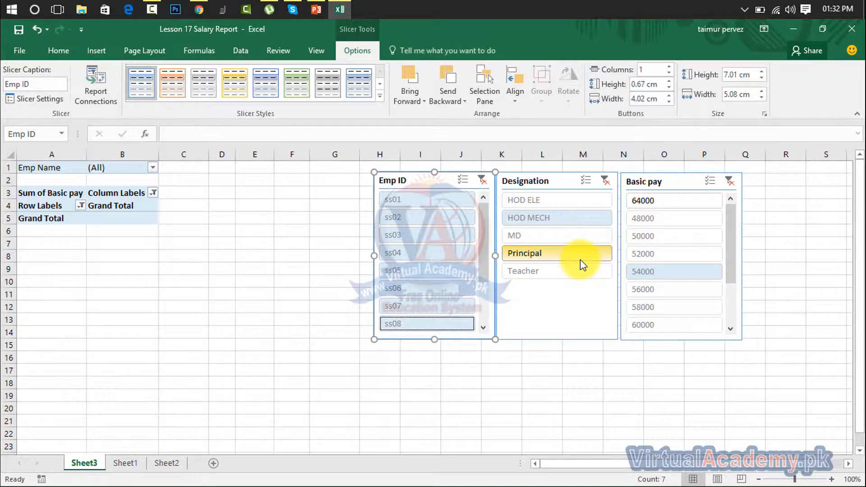
{"action": "left_click", "coordinate": [562, 199]}
{"action": "left_click", "coordinate": [562, 271]}
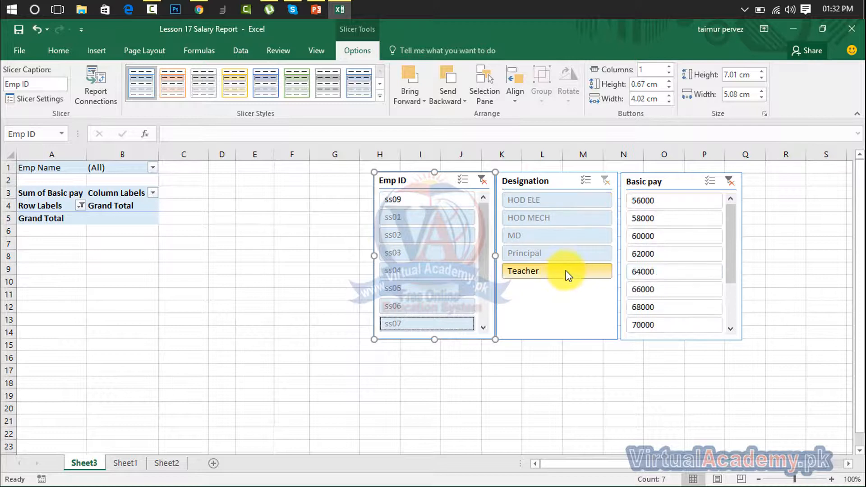
{"action": "left_click_drag", "start_coordinate": [659, 201], "coordinate": [649, 335]}
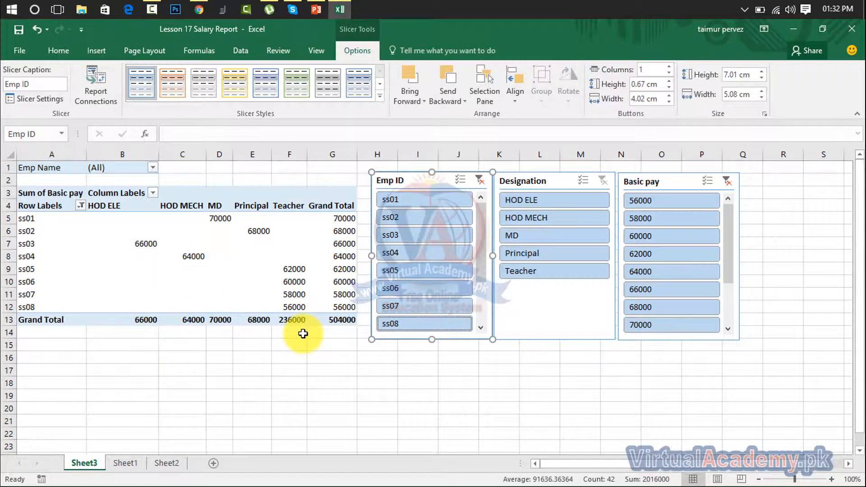
Filter the PivotTable to employee ss04 with the Emp ID slicer and check the resulting row.
{"action": "left_click", "coordinate": [407, 255]}
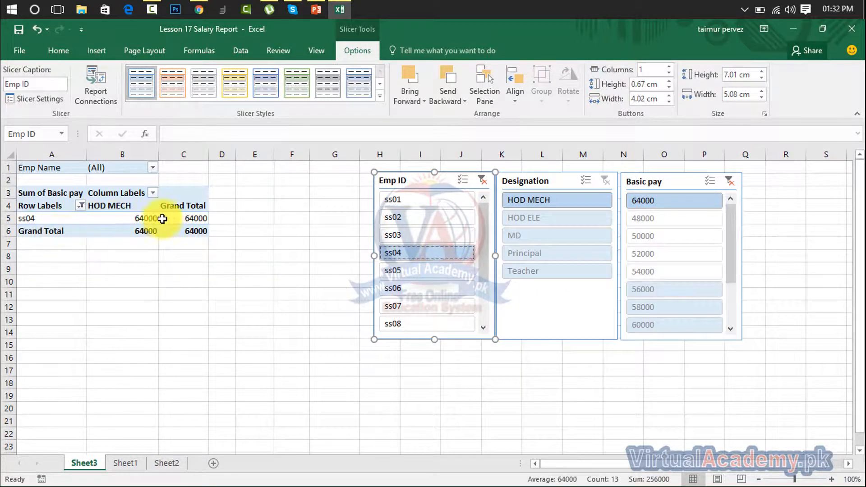
{"action": "mouse_move", "coordinate": [185, 218]}
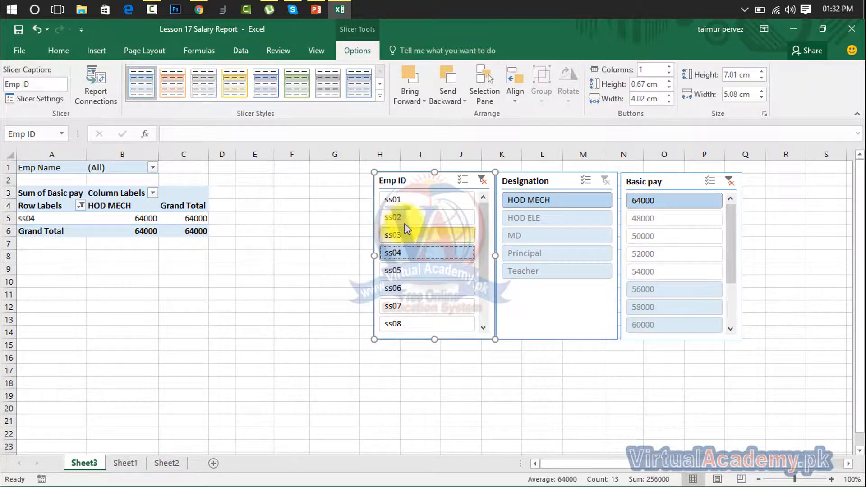
Apply the light green slicer style to the Emp ID slicer and the dark green style to the Designation slicer.
{"action": "left_click", "coordinate": [297, 95]}
{"action": "left_click", "coordinate": [508, 179]}
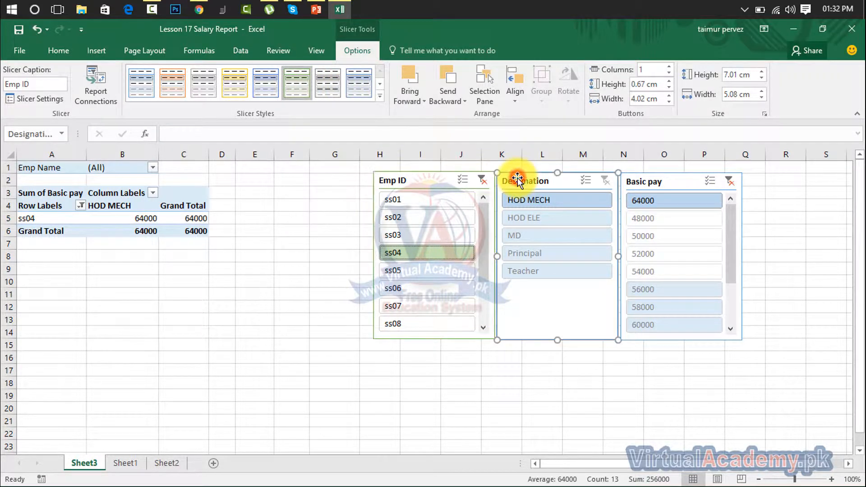
{"action": "left_click", "coordinate": [381, 96]}
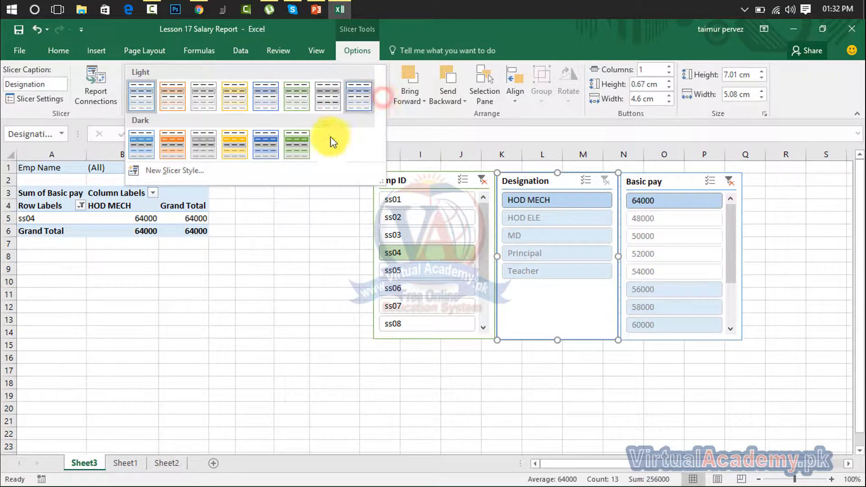
{"action": "left_click", "coordinate": [300, 148]}
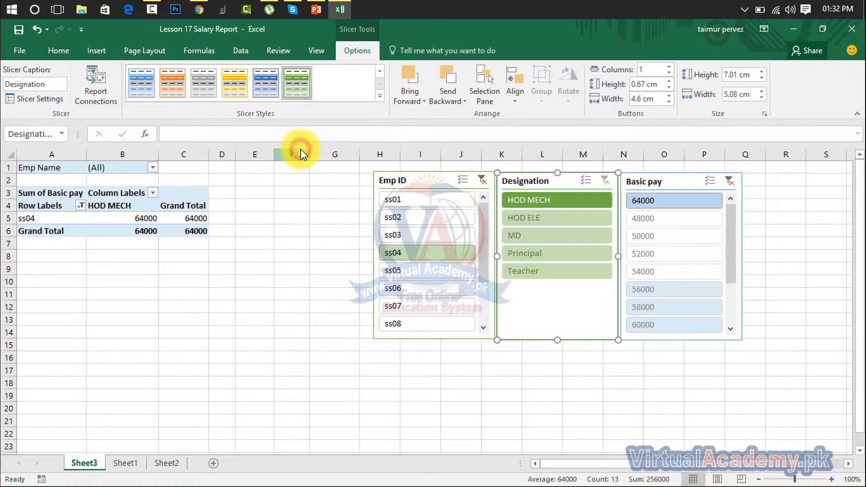
Apply the dark orange slicer style to the Basic pay slicer.
{"action": "left_click", "coordinate": [657, 183]}
{"action": "left_click", "coordinate": [379, 96]}
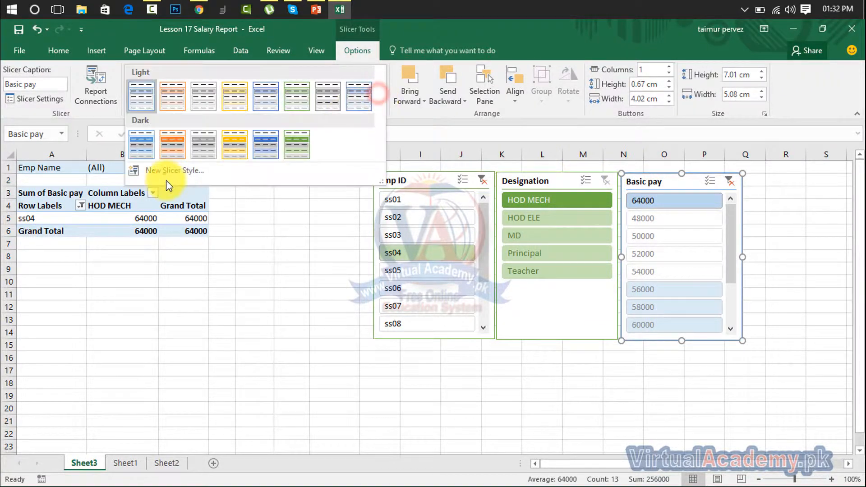
{"action": "left_click", "coordinate": [174, 149]}
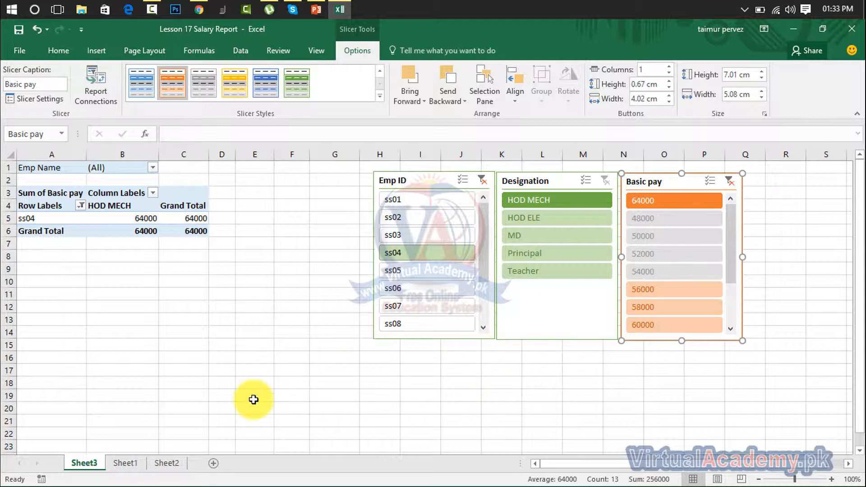
Permanently delete the PivotTable worksheet Sheet3 and the pie chart worksheet Sheet2.
{"action": "right_click", "coordinate": [84, 465]}
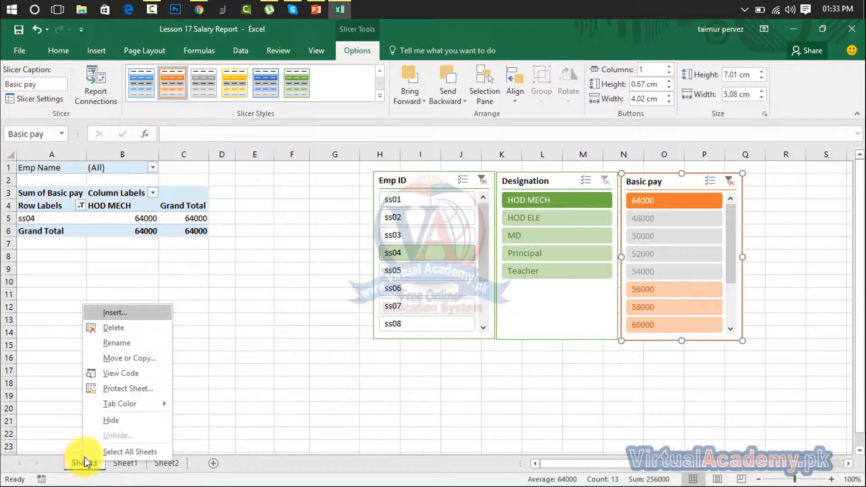
{"action": "left_click", "coordinate": [126, 329]}
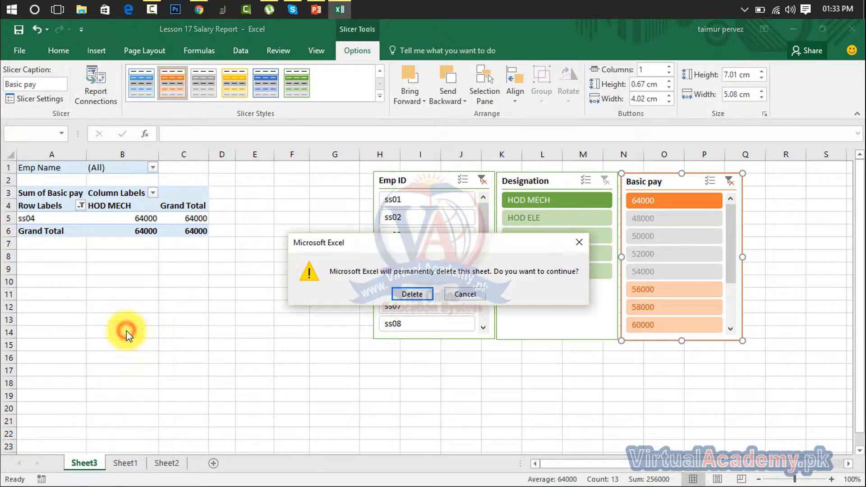
{"action": "left_click", "coordinate": [417, 294]}
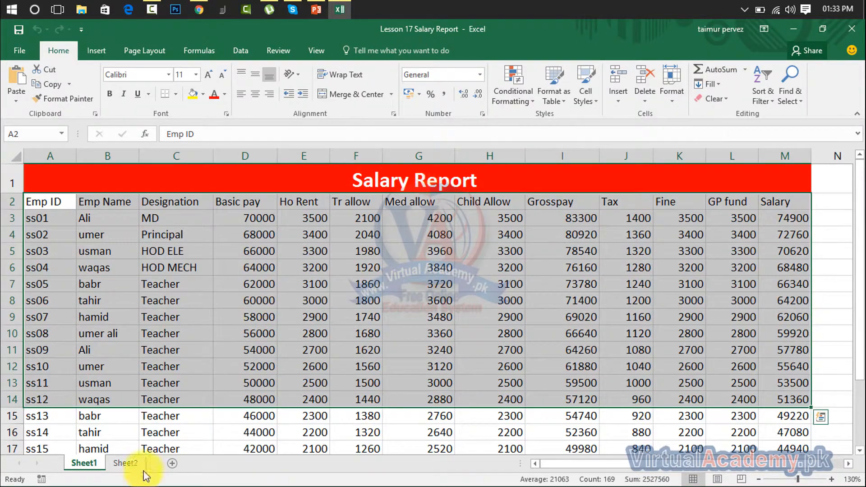
{"action": "left_click", "coordinate": [126, 461]}
{"action": "right_click", "coordinate": [129, 459]}
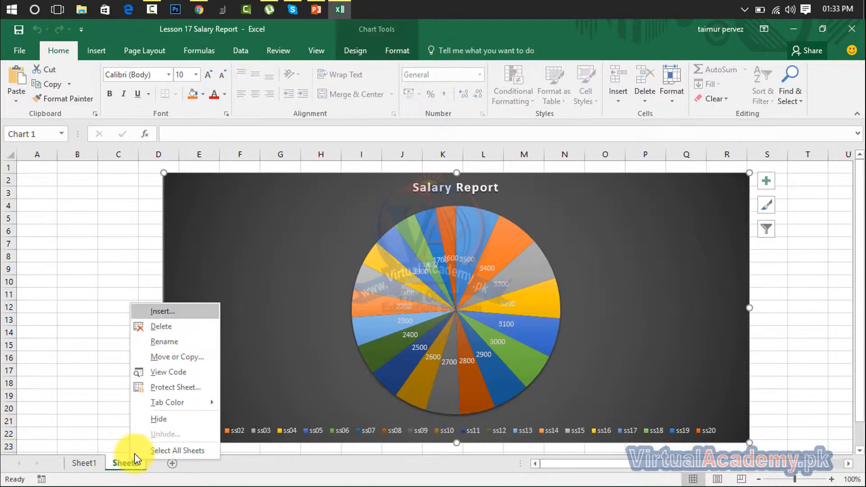
{"action": "left_click", "coordinate": [171, 328]}
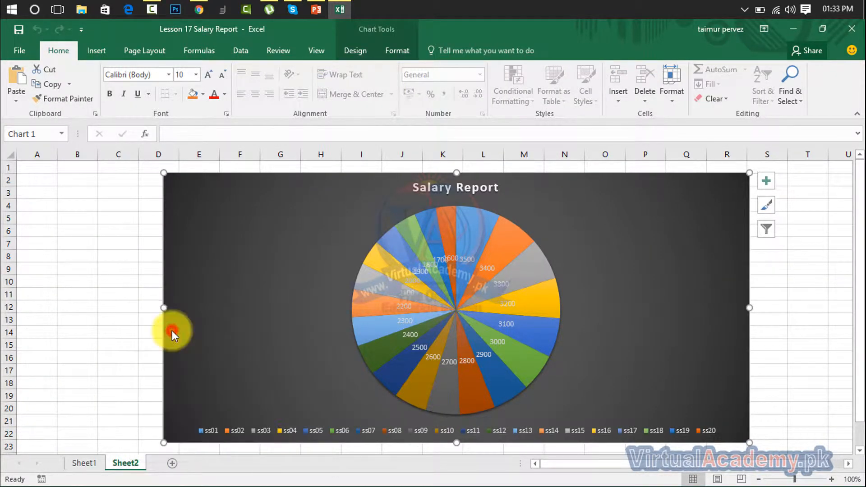
{"action": "left_click", "coordinate": [408, 294]}
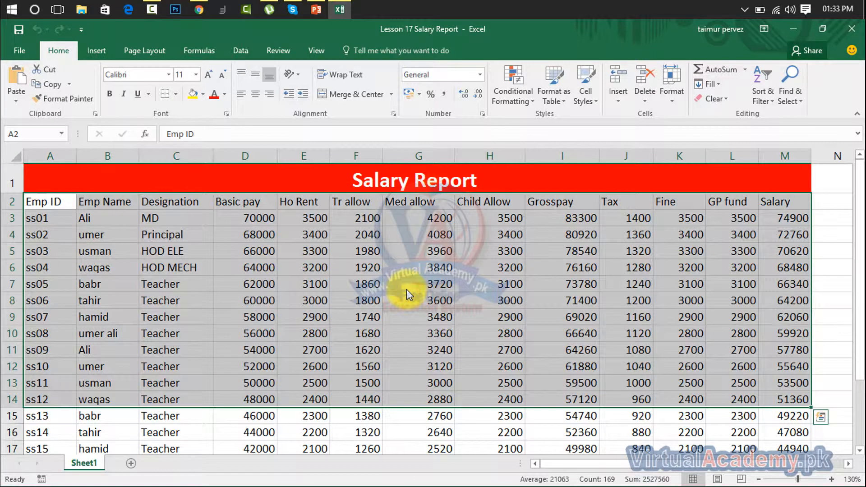
Convert the salary data in A2:M17 to a table with headers.
{"action": "left_click", "coordinate": [320, 382]}
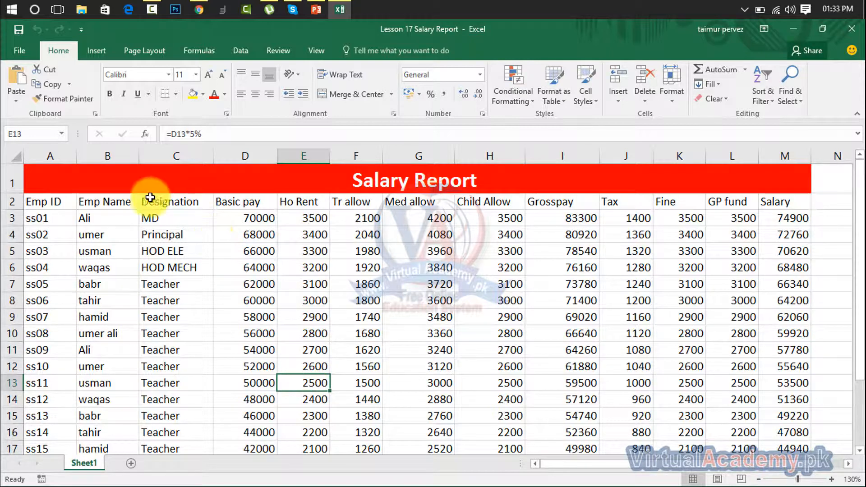
{"action": "left_click_drag", "start_coordinate": [45, 199], "coordinate": [794, 445]}
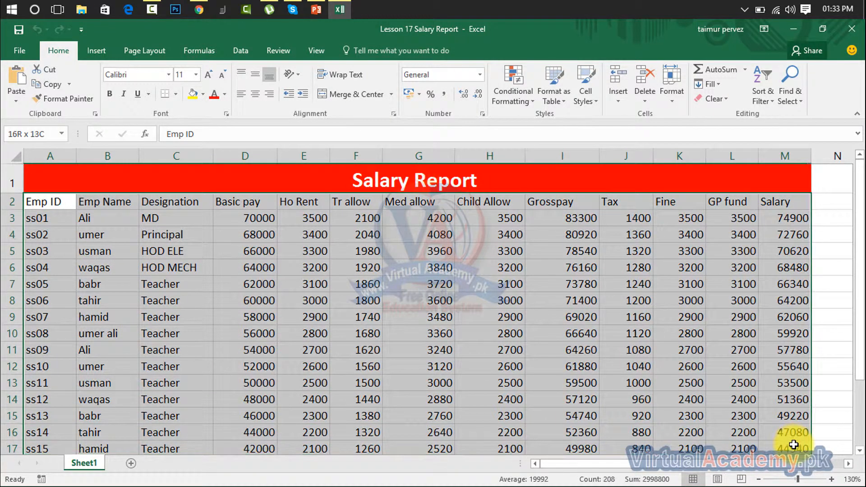
{"action": "left_click", "coordinate": [93, 53]}
{"action": "left_click", "coordinate": [102, 80]}
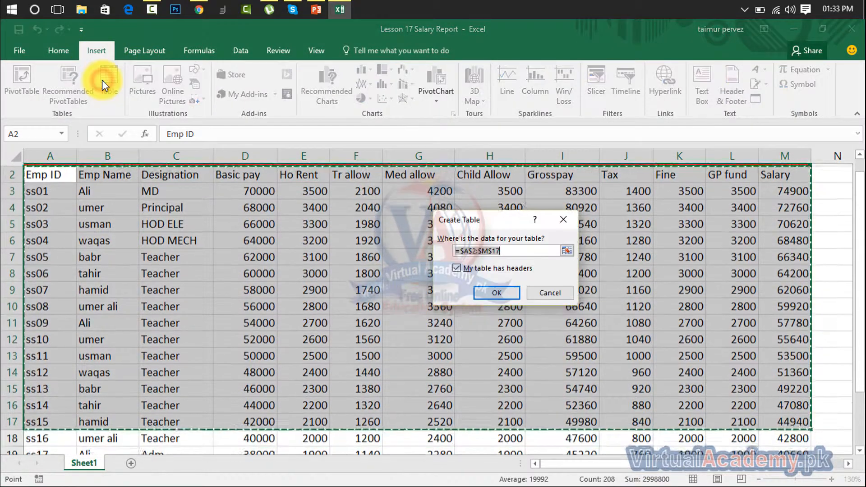
{"action": "left_click", "coordinate": [514, 302]}
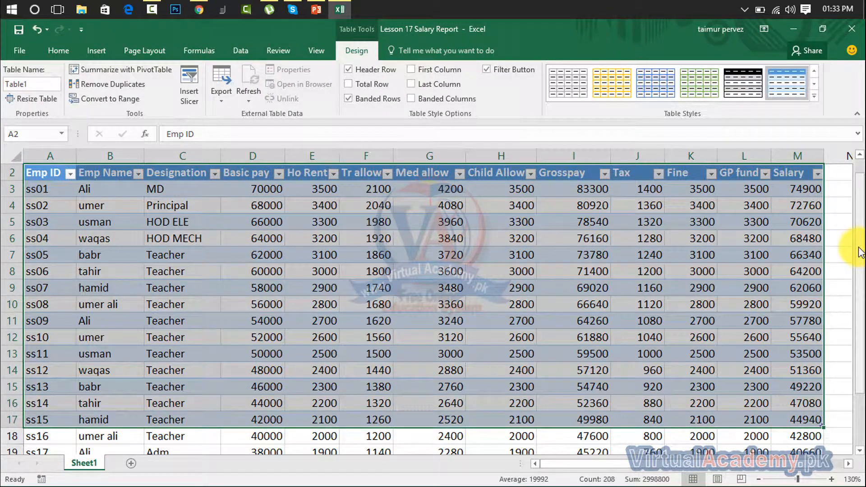
{"action": "left_click", "coordinate": [624, 394]}
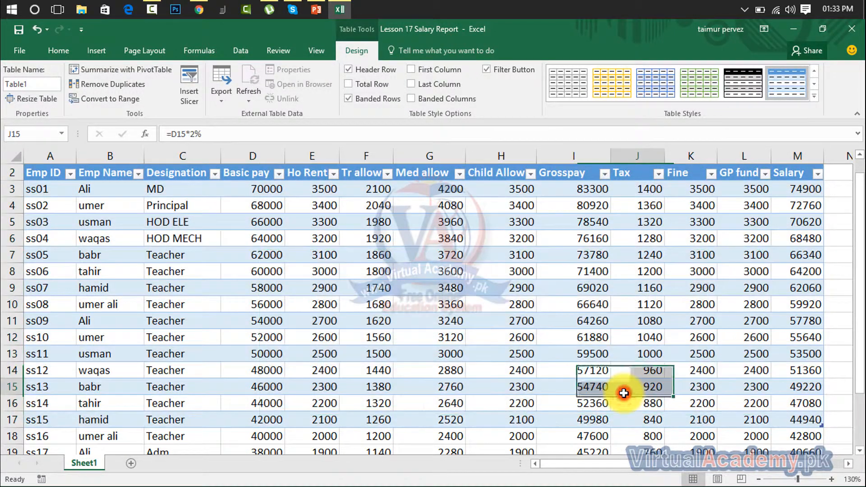
{"action": "left_click", "coordinate": [623, 393]}
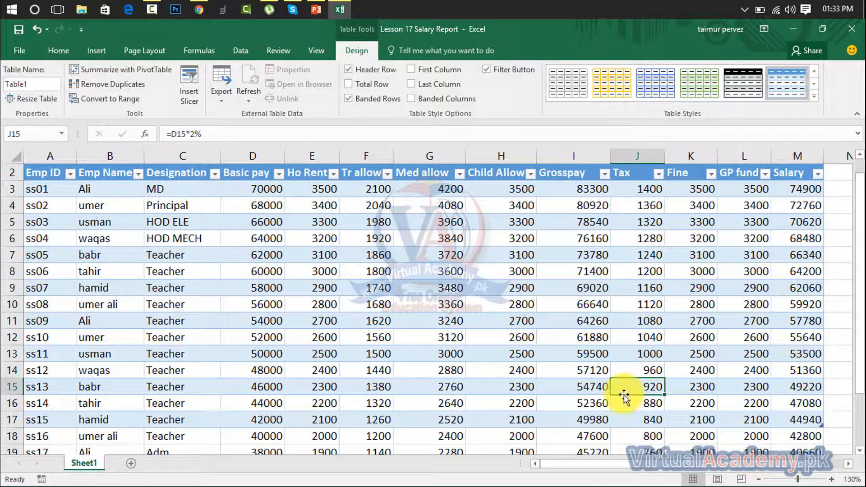
Insert slicers for Emp Name, Basic pay, Grosspay and Salary on the salary table.
{"action": "left_click", "coordinate": [758, 479]}
{"action": "left_click", "coordinate": [758, 479]}
{"action": "left_click", "coordinate": [759, 479]}
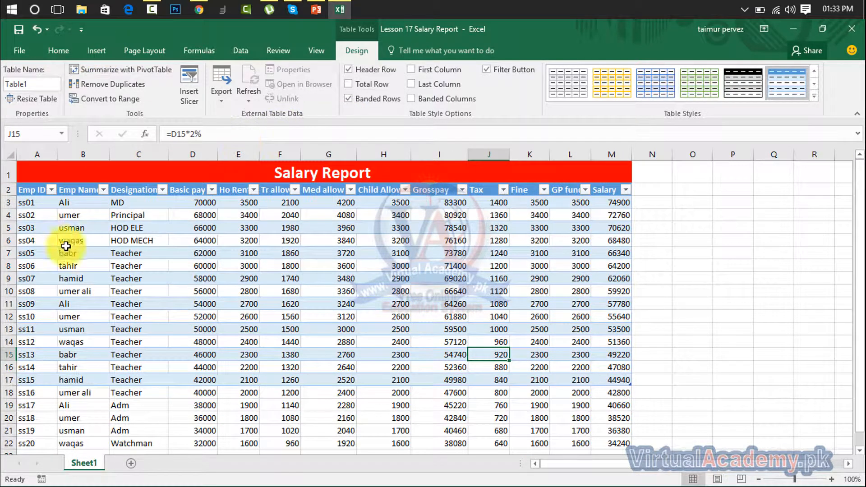
{"action": "left_click", "coordinate": [86, 50]}
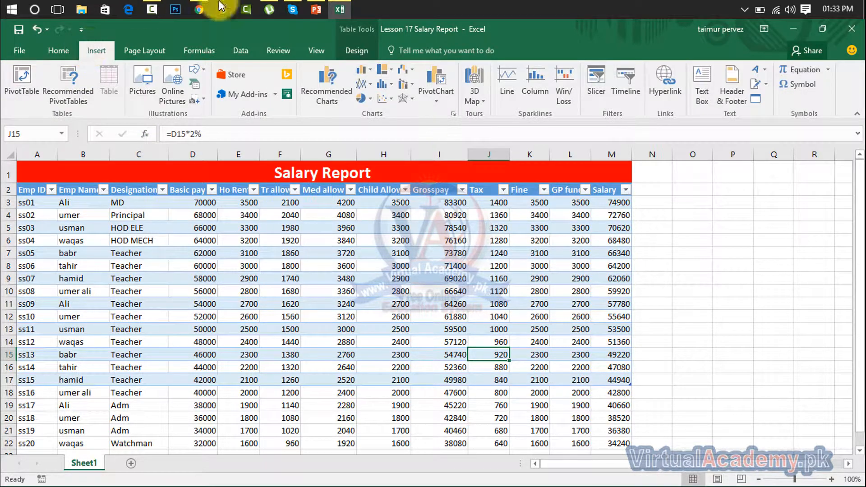
{"action": "left_click", "coordinate": [596, 86]}
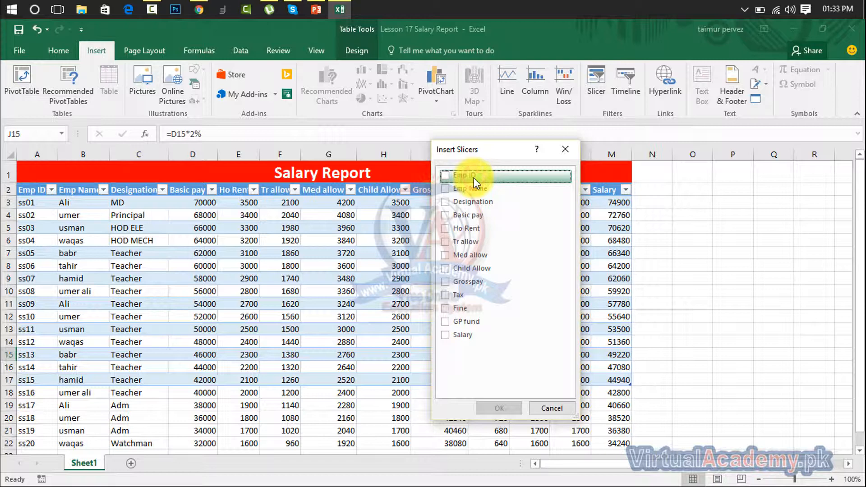
{"action": "left_click", "coordinate": [445, 190]}
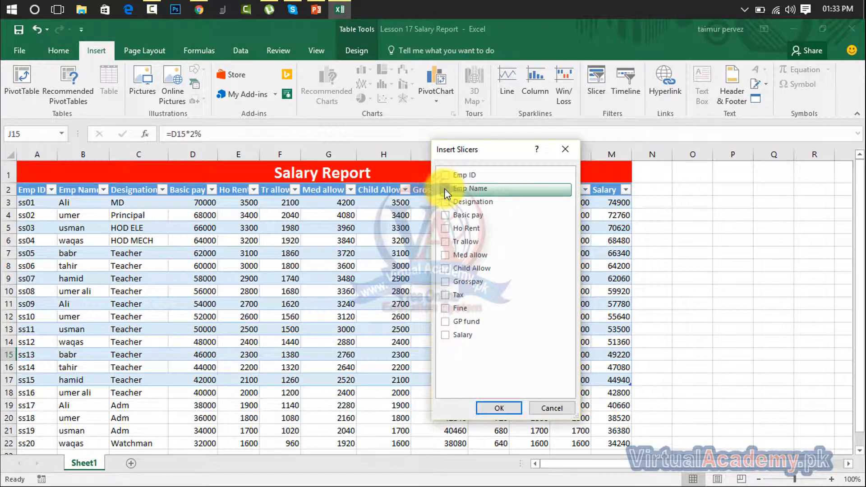
{"action": "left_click", "coordinate": [446, 216]}
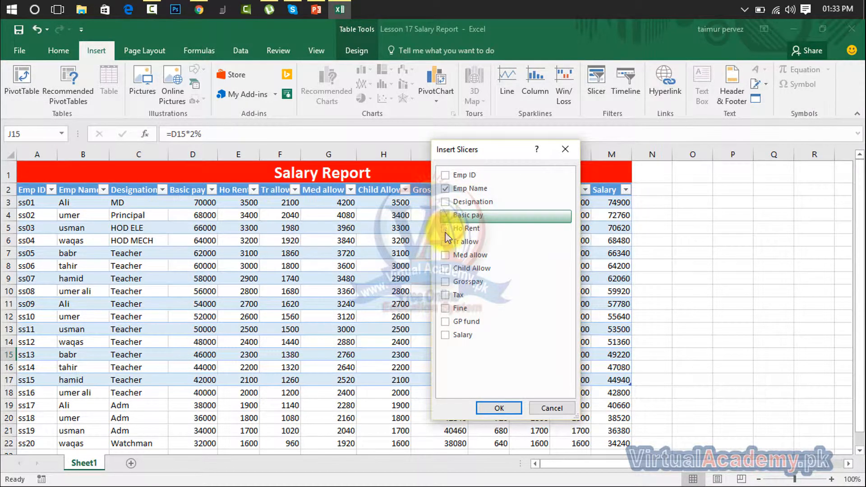
{"action": "left_click", "coordinate": [444, 282]}
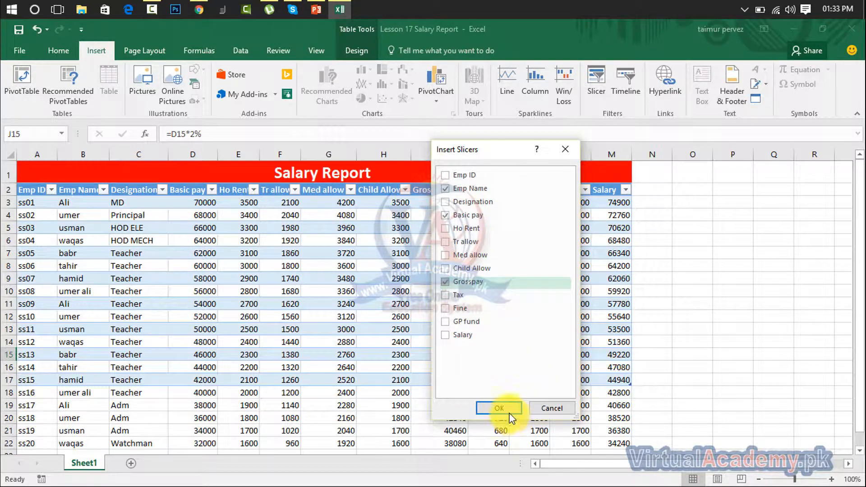
{"action": "left_click", "coordinate": [447, 337]}
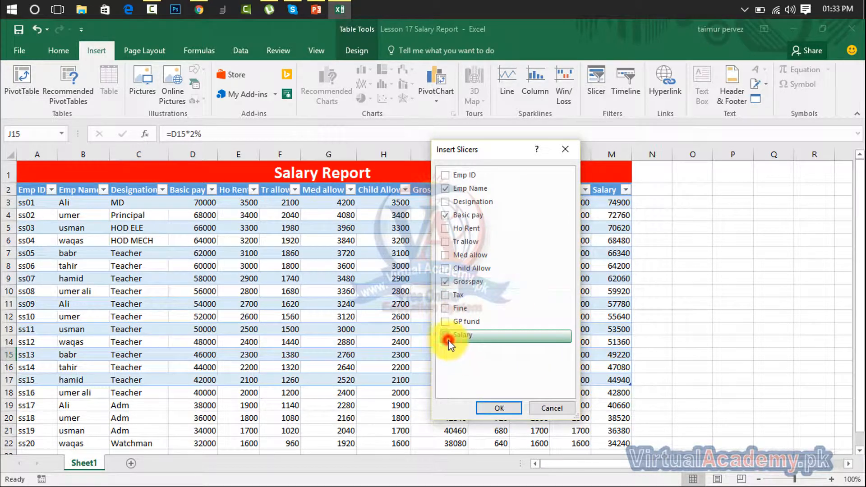
{"action": "left_click", "coordinate": [505, 410]}
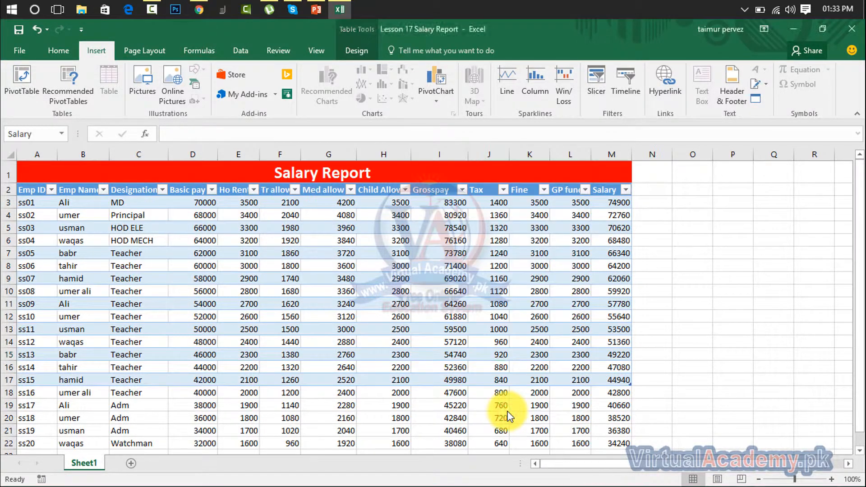
Arrange the Emp Name, Basic pay, Grosspay and Salary slicers side by side in that order, starting at row 10.
{"action": "left_click_drag", "start_coordinate": [466, 283], "coordinate": [744, 175]}
{"action": "left_click_drag", "start_coordinate": [447, 253], "coordinate": [584, 291]}
{"action": "left_click", "coordinate": [397, 220]}
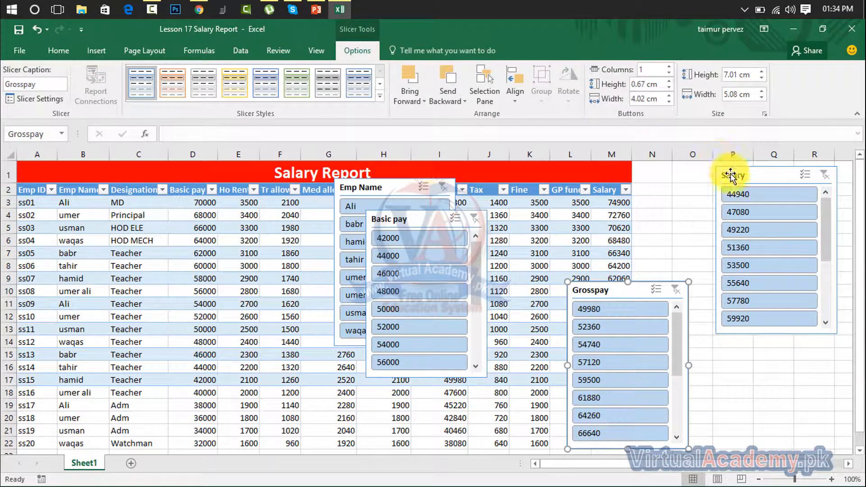
{"action": "left_click_drag", "start_coordinate": [731, 176], "coordinate": [707, 293]}
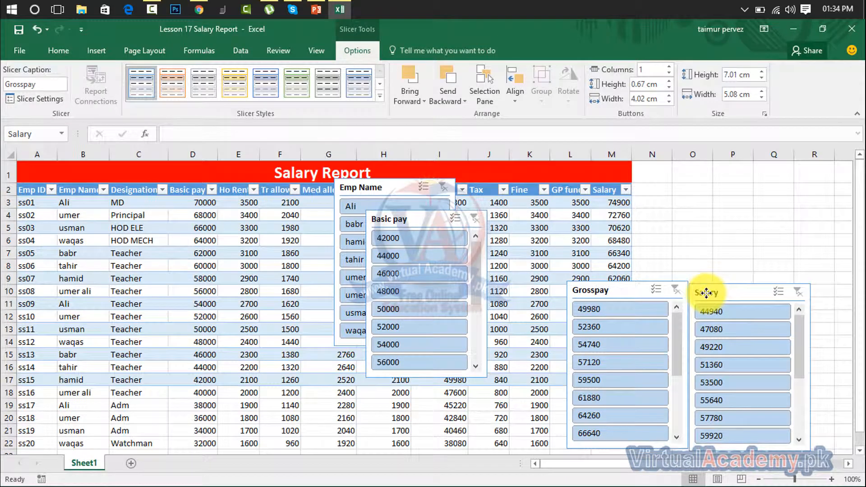
{"action": "left_click_drag", "start_coordinate": [429, 218], "coordinate": [507, 291]}
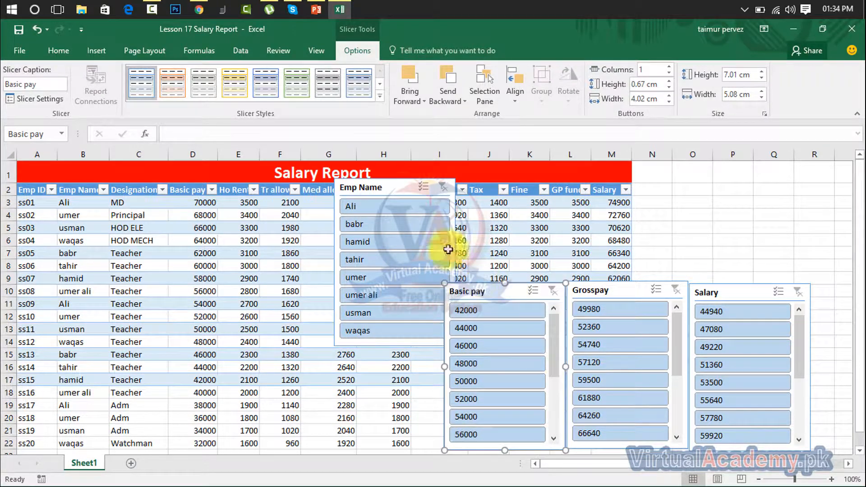
{"action": "left_click_drag", "start_coordinate": [402, 188], "coordinate": [391, 297]}
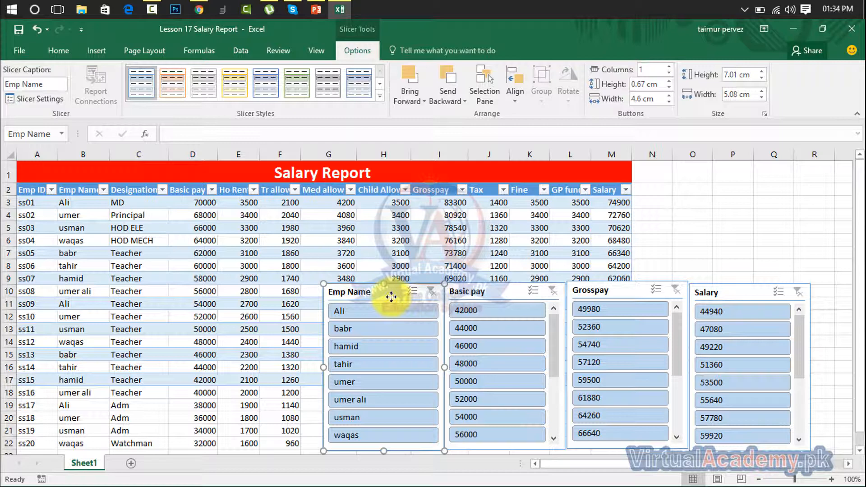
Filter the table by the name of employee ss02, basic pay 68000 and salary 44940 with the slicers.
{"action": "left_click", "coordinate": [359, 381]}
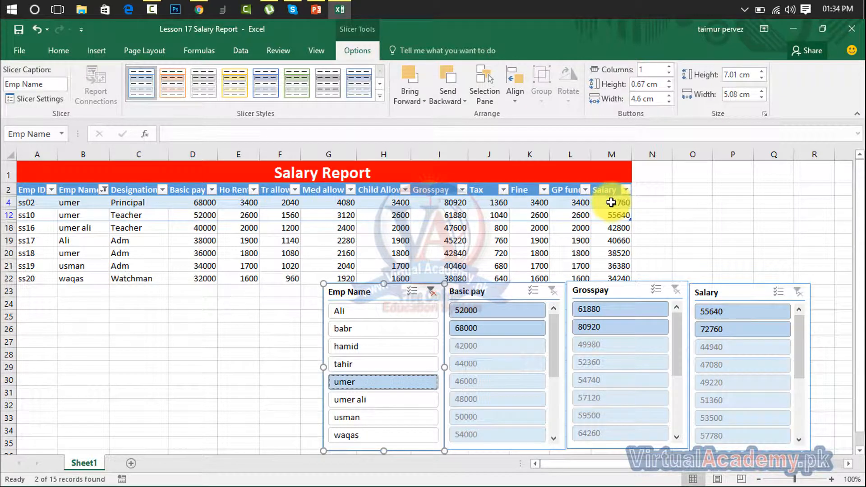
{"action": "left_click", "coordinate": [505, 329]}
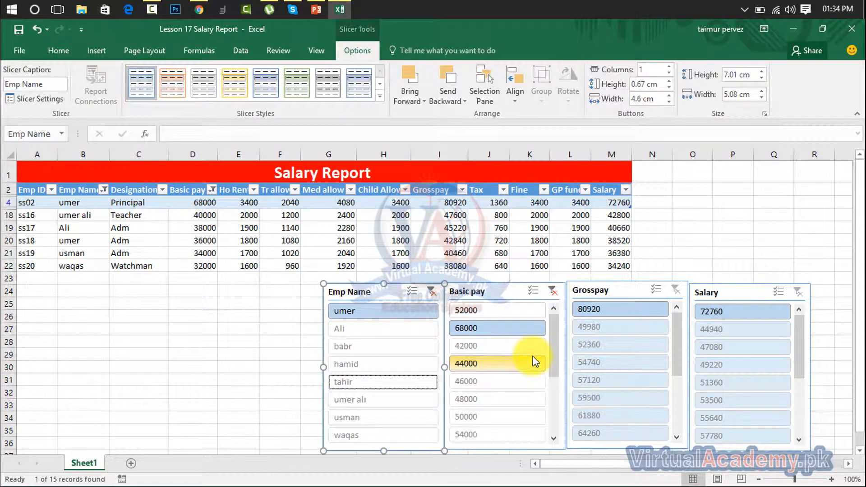
{"action": "left_click", "coordinate": [735, 329]}
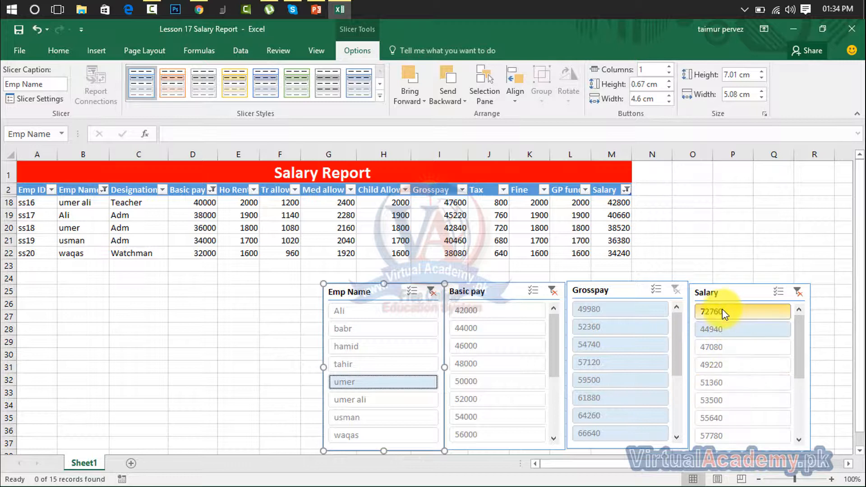
Select the first seven employee names, basic pay 44000 to 52000 and salaries 44940 to 57780 in the slicers.
{"action": "left_click", "coordinate": [396, 315]}
{"action": "left_click_drag", "start_coordinate": [397, 315], "coordinate": [387, 426]}
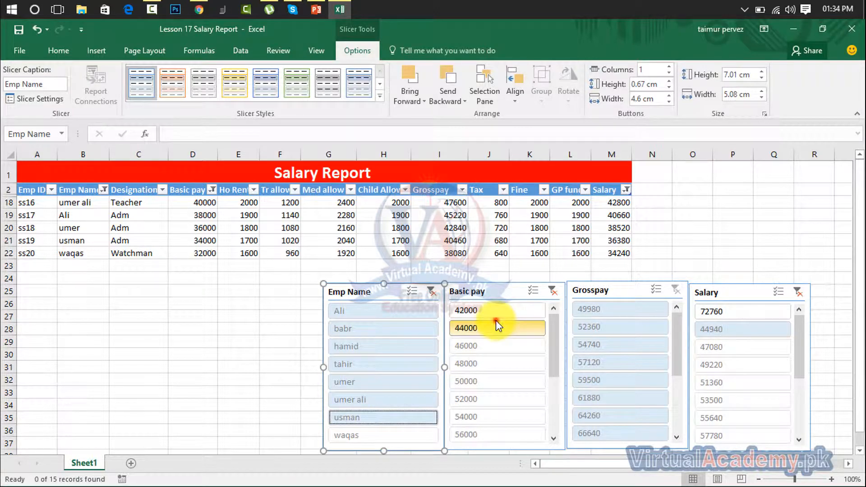
{"action": "mouse_move", "coordinate": [497, 329]}
{"action": "left_mouse_down"}
{"action": "mouse_move", "coordinate": [486, 414]}
{"action": "mouse_move", "coordinate": [498, 400]}
{"action": "left_mouse_up"}
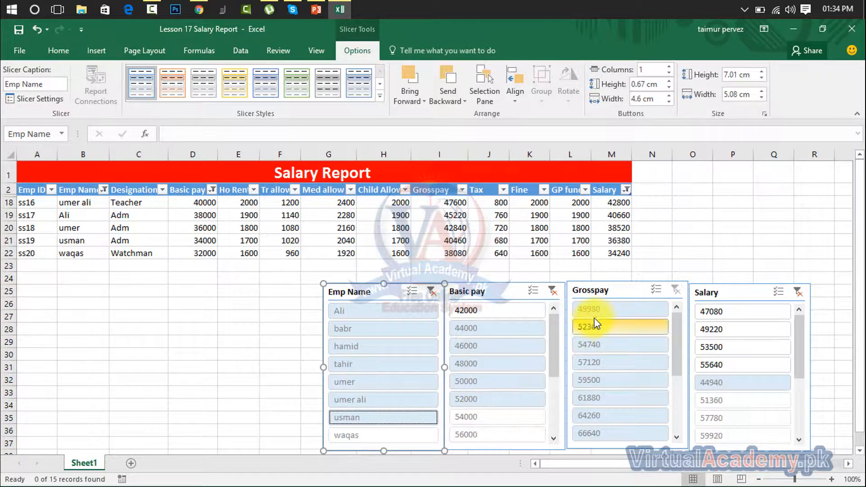
{"action": "left_click_drag", "start_coordinate": [719, 311], "coordinate": [708, 420]}
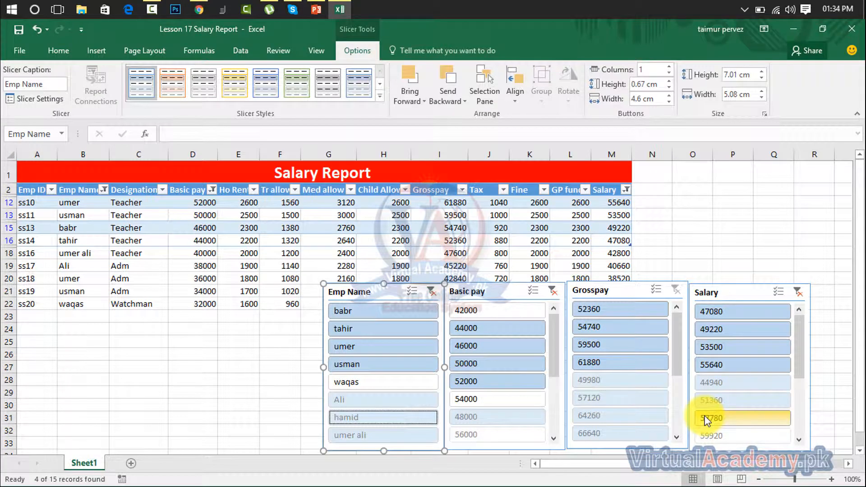
Filter the table to basic pay 42000 and the name of employee ss01 with the slicers.
{"action": "left_click", "coordinate": [483, 310]}
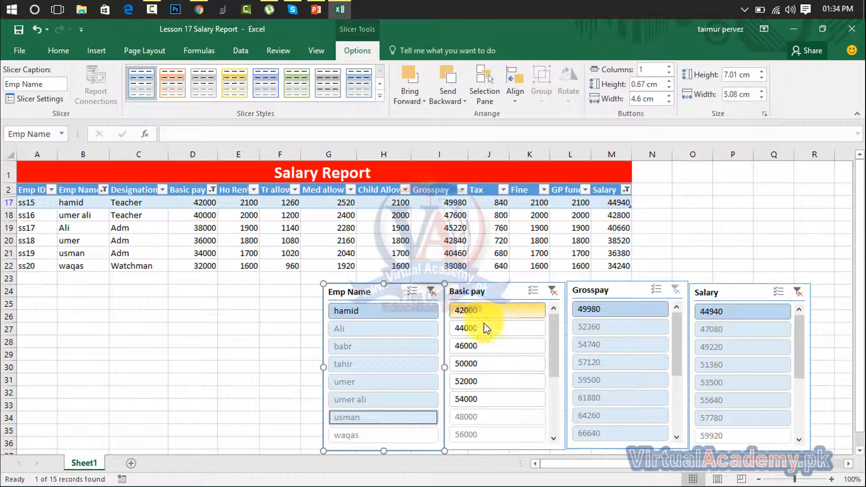
{"action": "left_click", "coordinate": [413, 385]}
{"action": "left_click", "coordinate": [390, 329]}
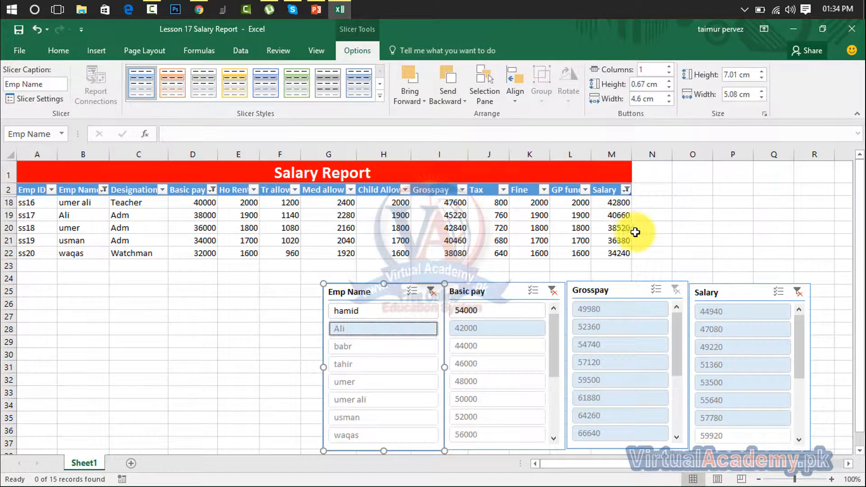
Clear the filters of the Salary and Basic pay slicers.
{"action": "left_click", "coordinate": [797, 296]}
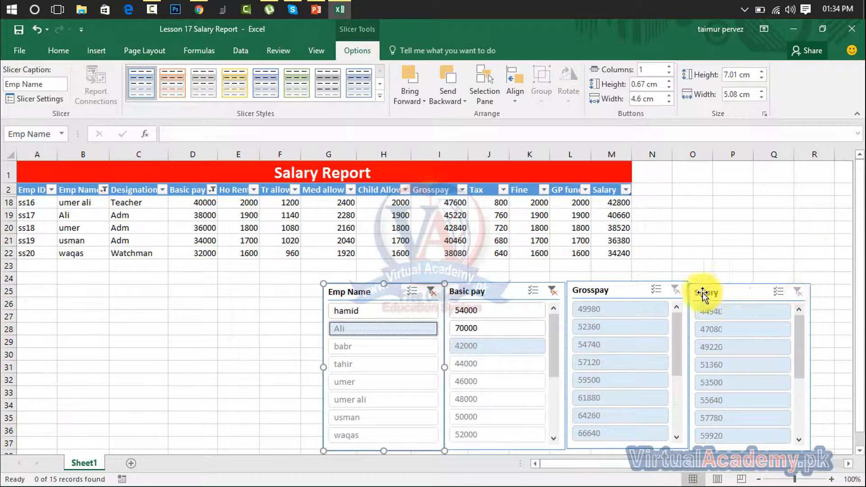
{"action": "left_click", "coordinate": [675, 292]}
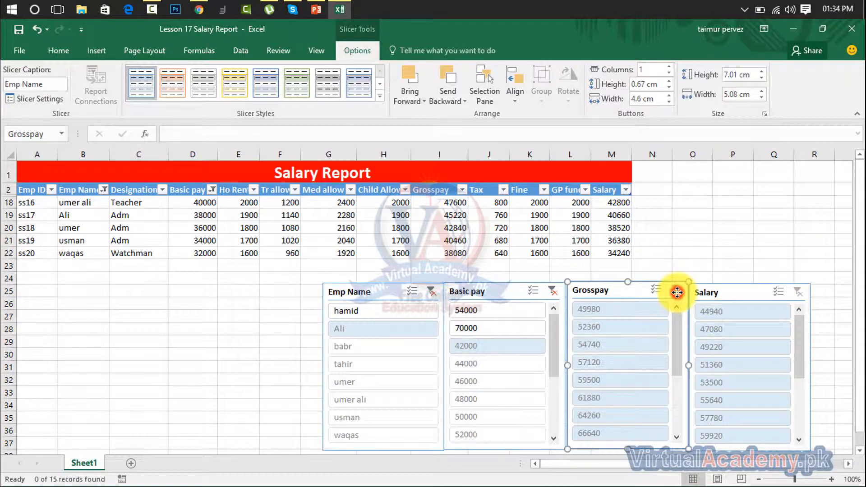
{"action": "left_click", "coordinate": [553, 294]}
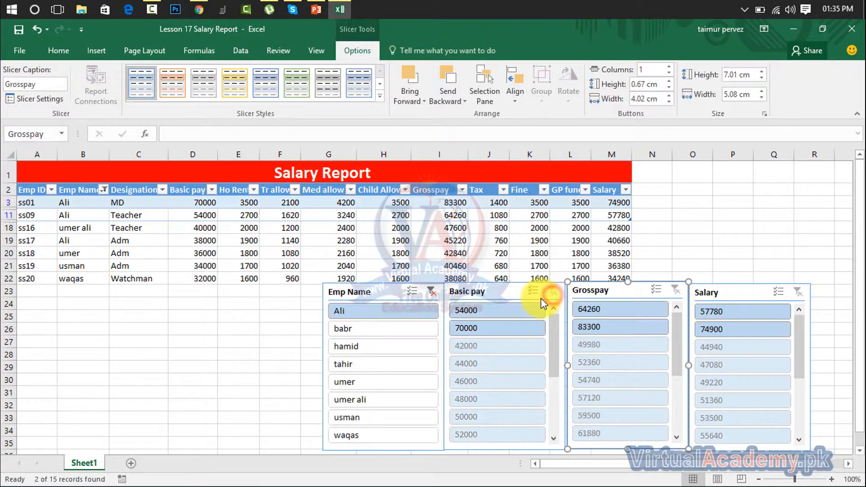
Clear the Emp Name slicer's filter, and undo the slicers and table conversion back to the plain salary range.
{"action": "left_click", "coordinate": [436, 293]}
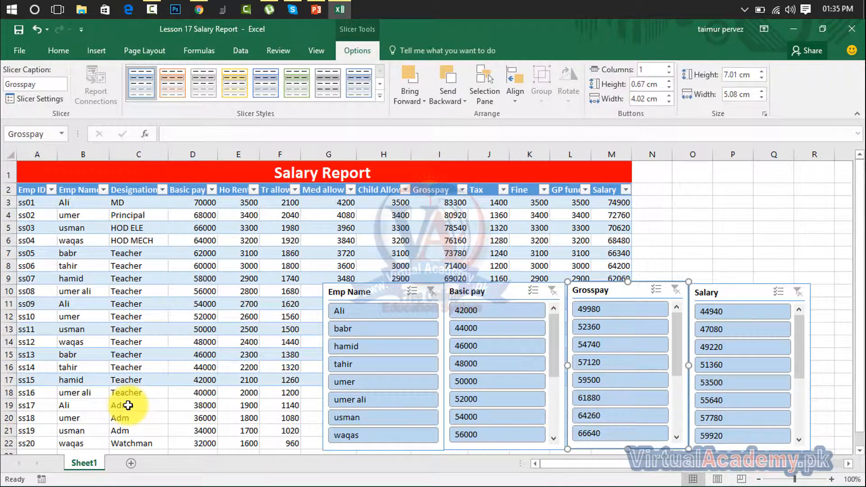
{"action": "key", "text": "ctrl+z"}
{"action": "key", "text": "ctrl+z"}
{"action": "key", "text": "ctrl+z"}
{"action": "key", "text": "ctrl+z"}
{"action": "key", "text": "ctrl+z"}
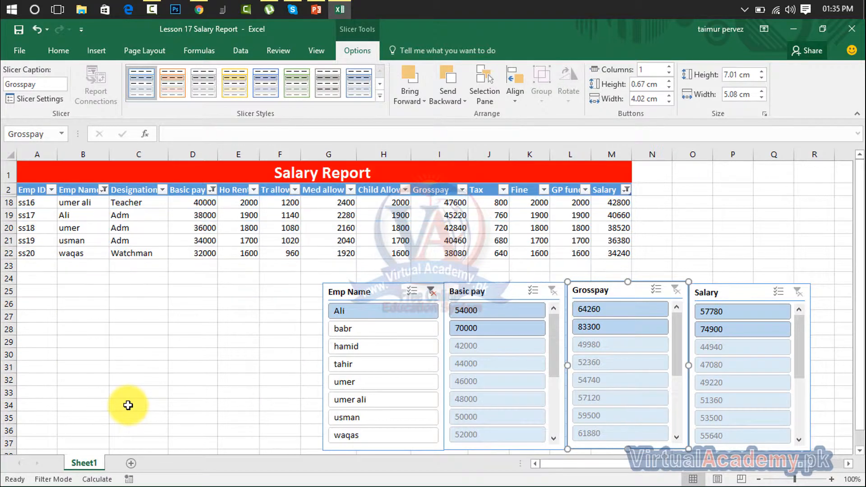
{"action": "key", "text": "ctrl+z"}
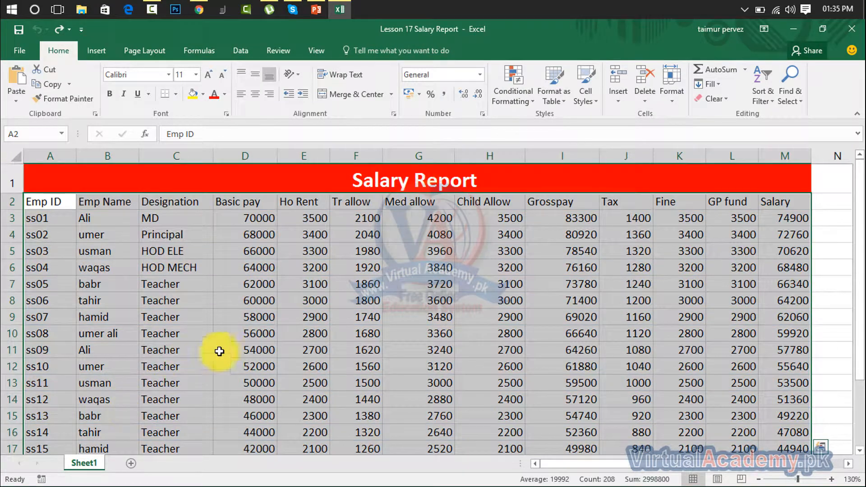
{"action": "left_click", "coordinate": [355, 332]}
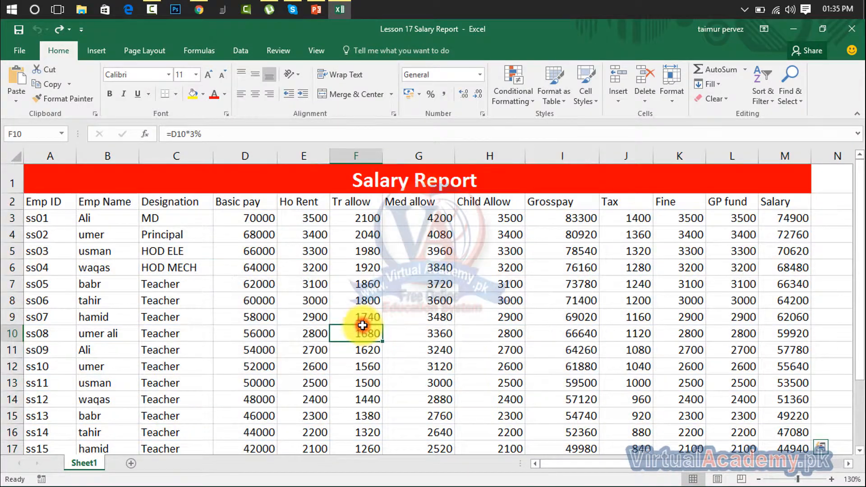
Try to insert a timeline and a slicer on the plain salary range, dismissing the connection dialog each time.
{"action": "left_click", "coordinate": [94, 52]}
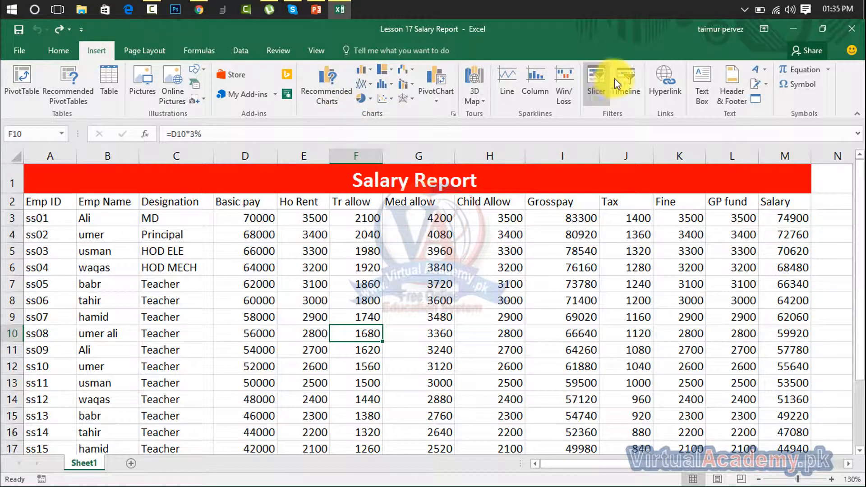
{"action": "left_click", "coordinate": [626, 79]}
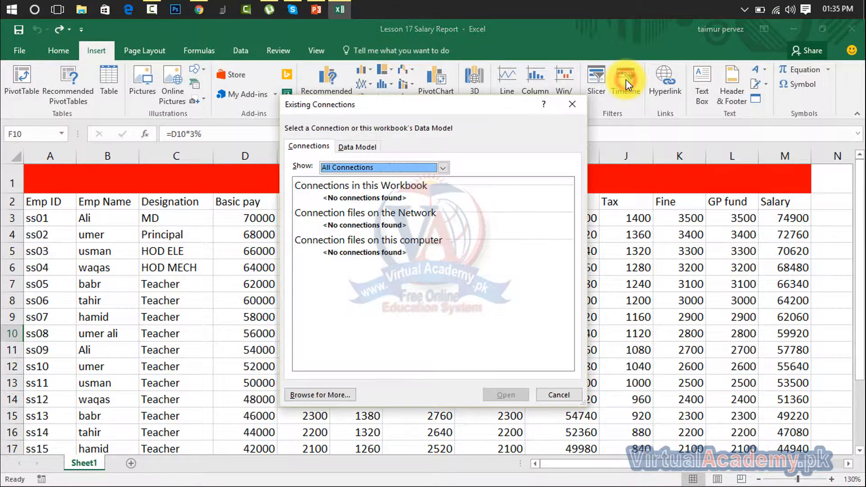
{"action": "left_click", "coordinate": [569, 106]}
{"action": "left_click_drag", "start_coordinate": [58, 202], "coordinate": [801, 315]}
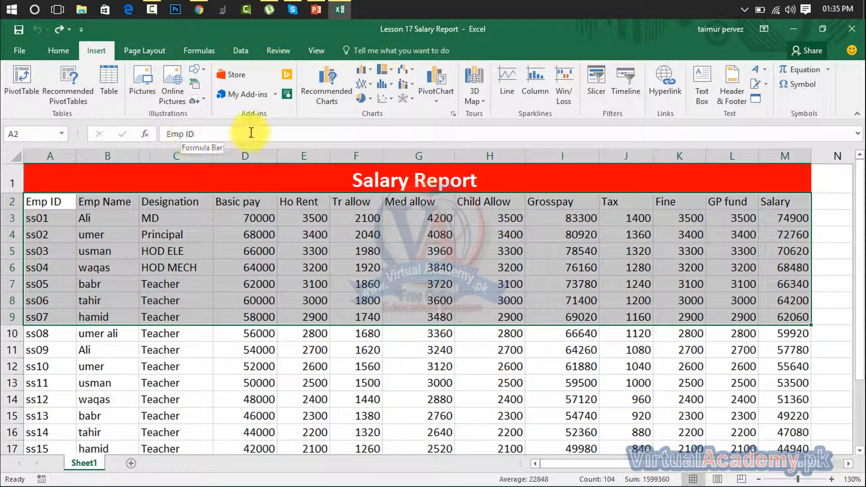
{"action": "left_click", "coordinate": [276, 364]}
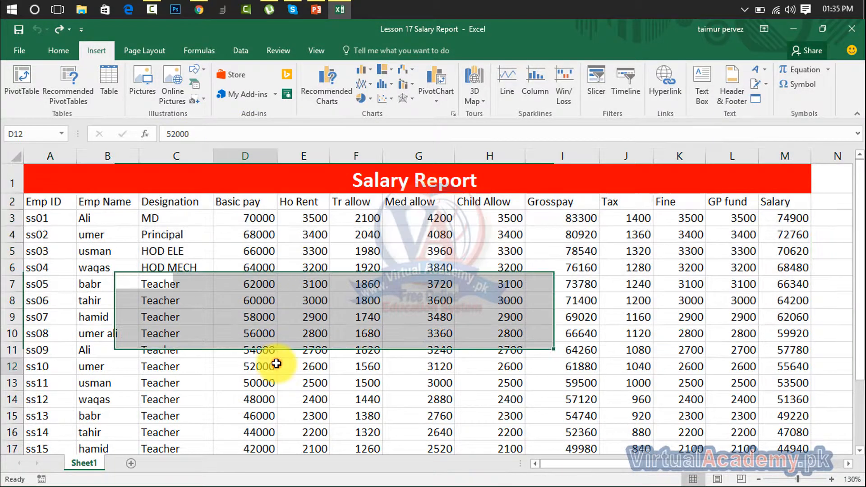
{"action": "left_click", "coordinate": [596, 88]}
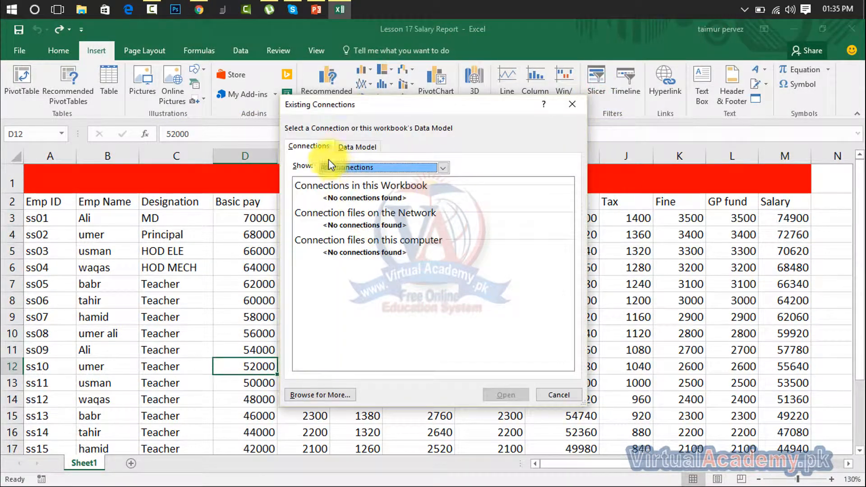
{"action": "left_click", "coordinate": [572, 104]}
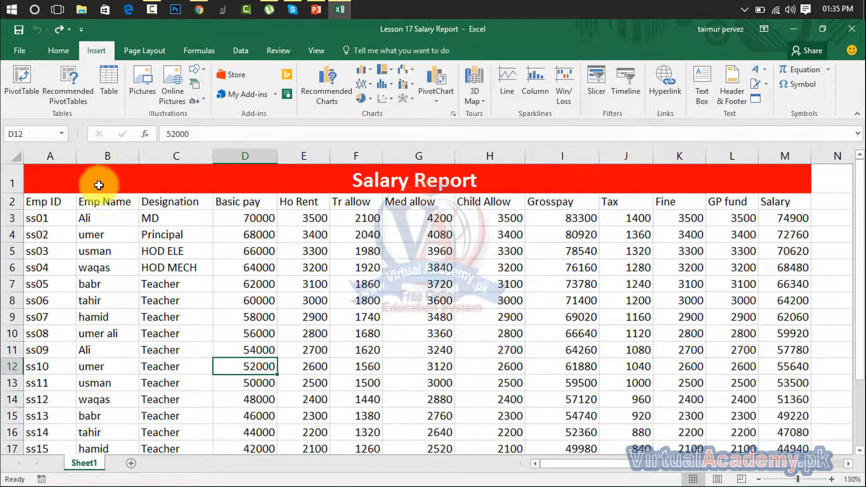
Convert the range A2:I10 to a table with headers, and undo the conversion.
{"action": "left_click_drag", "start_coordinate": [64, 197], "coordinate": [590, 329]}
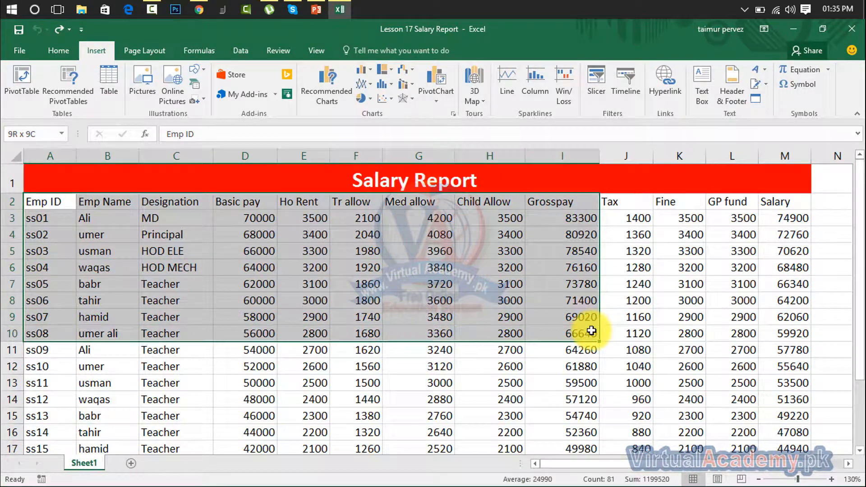
{"action": "left_click", "coordinate": [117, 78]}
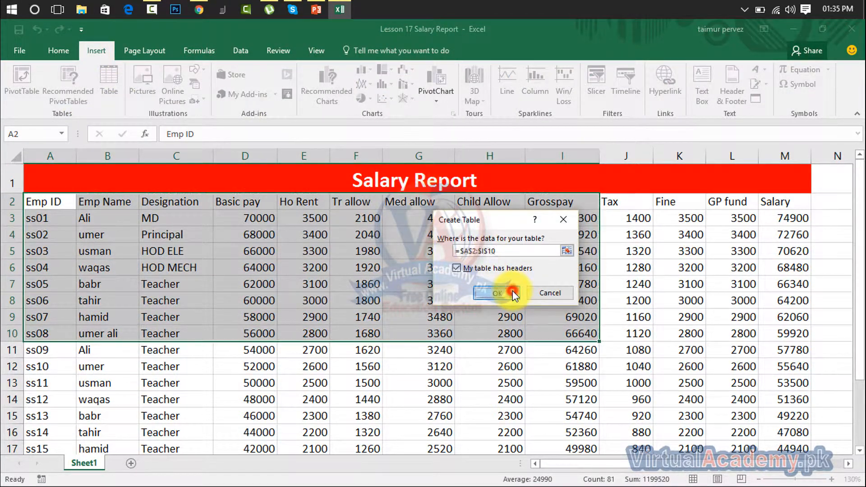
{"action": "left_click", "coordinate": [515, 294]}
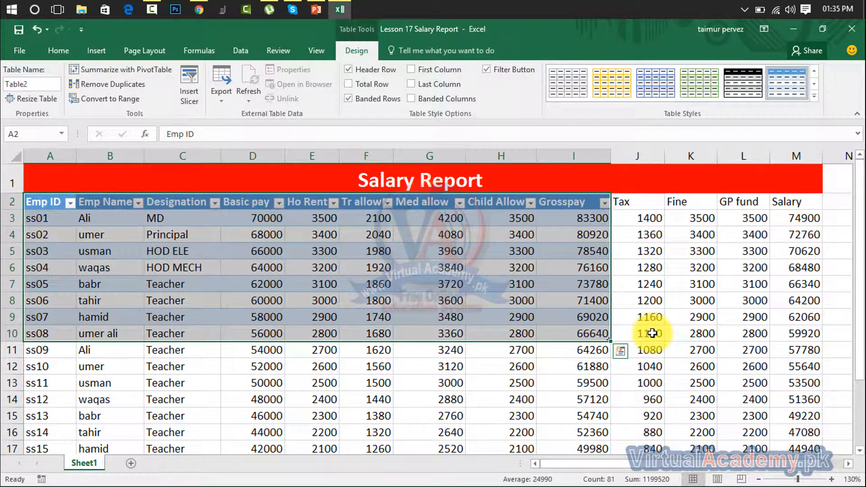
{"action": "key", "text": "ctrl+z"}
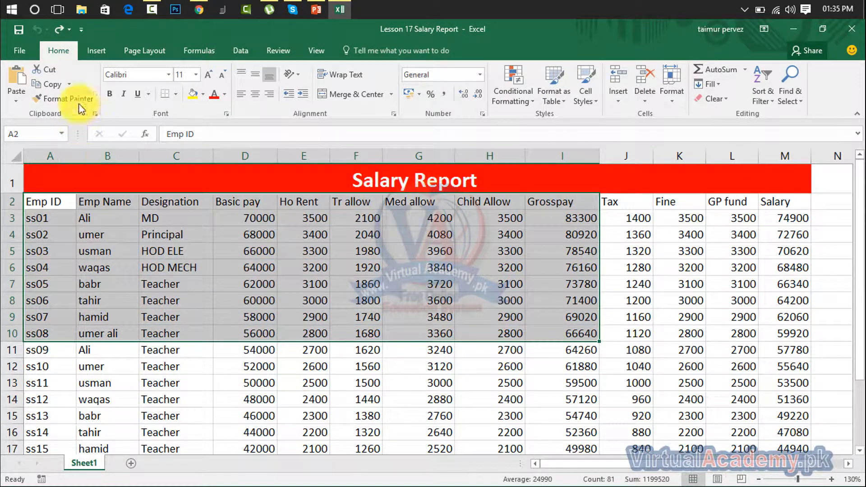
Select A2:I22 and insert the recommended PivotTable summing Basic pay, Ho Rent and Tr allow by designation.
{"action": "left_click_drag", "start_coordinate": [52, 201], "coordinate": [464, 248]}
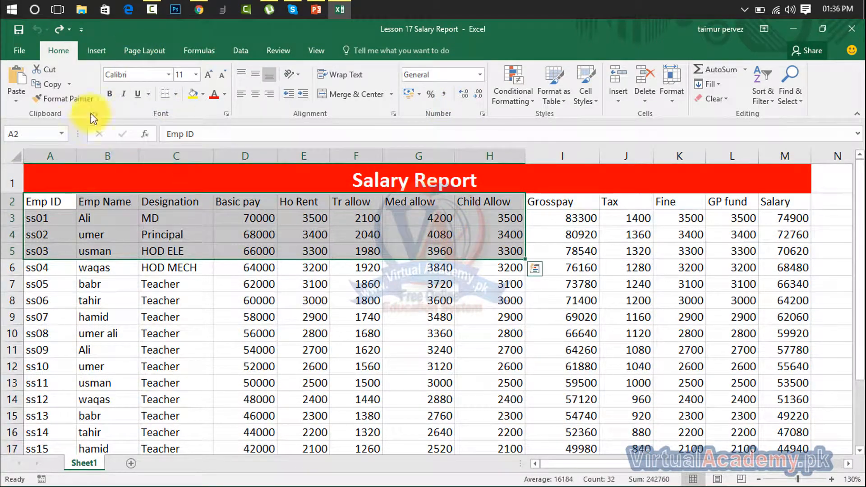
{"action": "left_click_drag", "start_coordinate": [62, 203], "coordinate": [720, 434]}
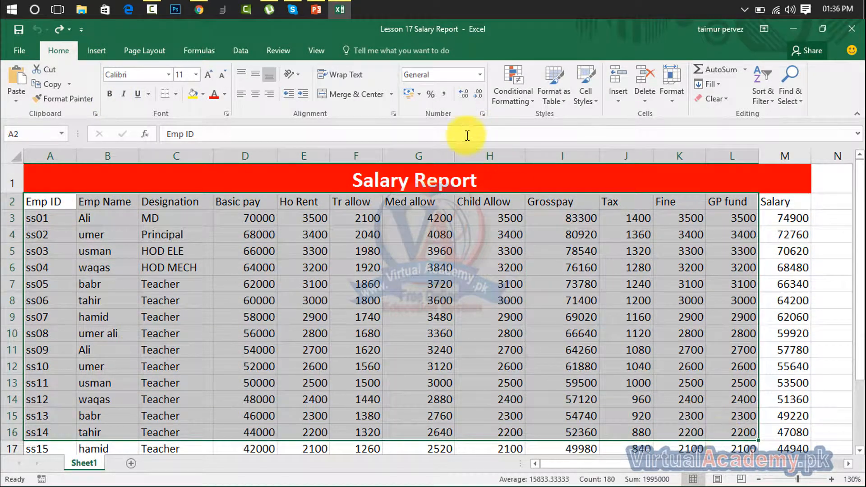
{"action": "left_click_drag", "start_coordinate": [58, 199], "coordinate": [564, 445]}
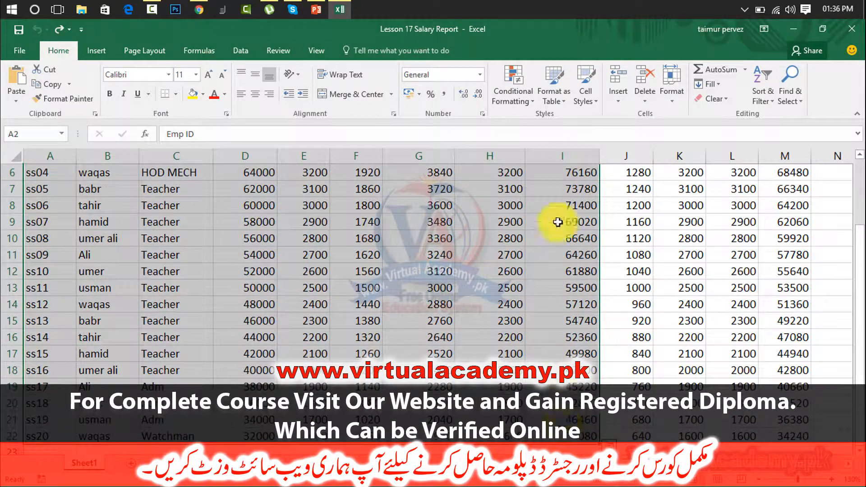
{"action": "left_click", "coordinate": [100, 51]}
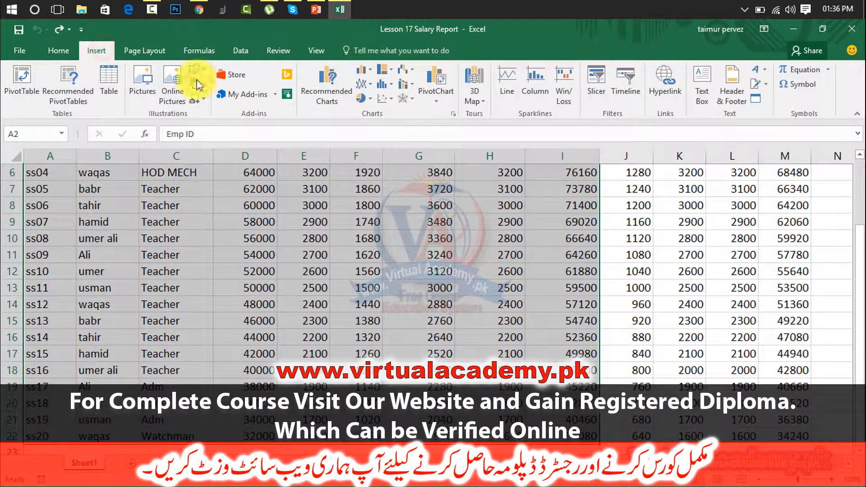
{"action": "left_click", "coordinate": [75, 89]}
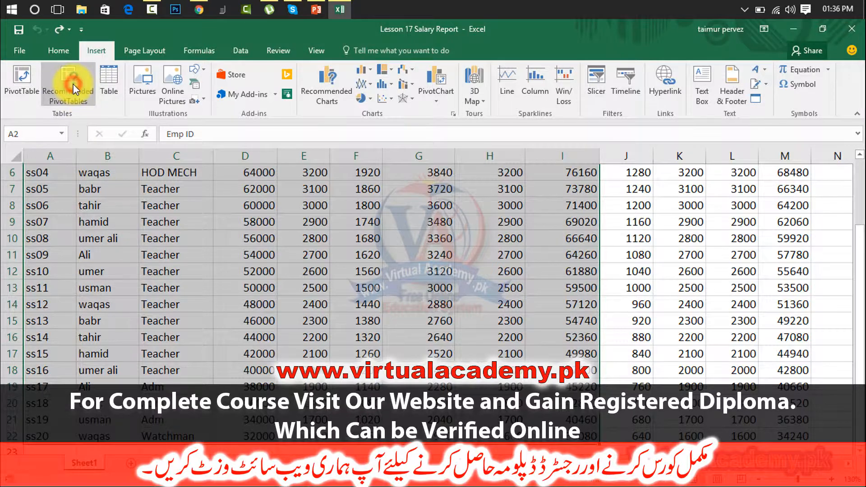
{"action": "left_click", "coordinate": [331, 268]}
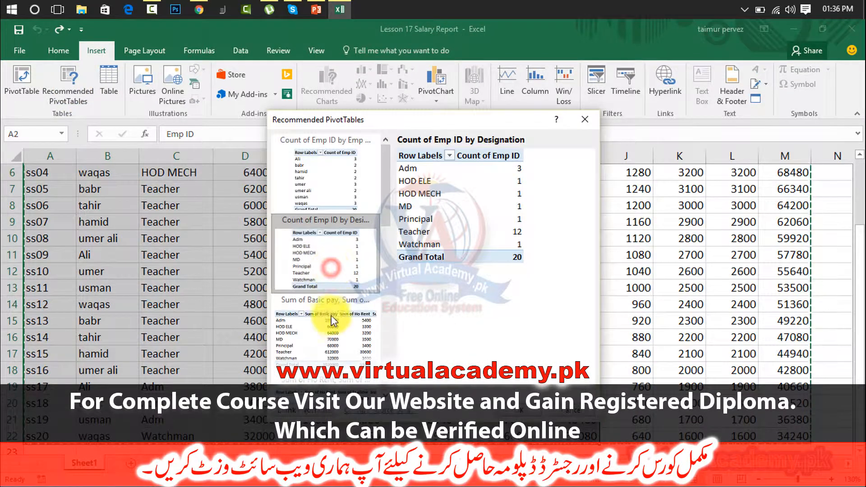
{"action": "left_click", "coordinate": [332, 321]}
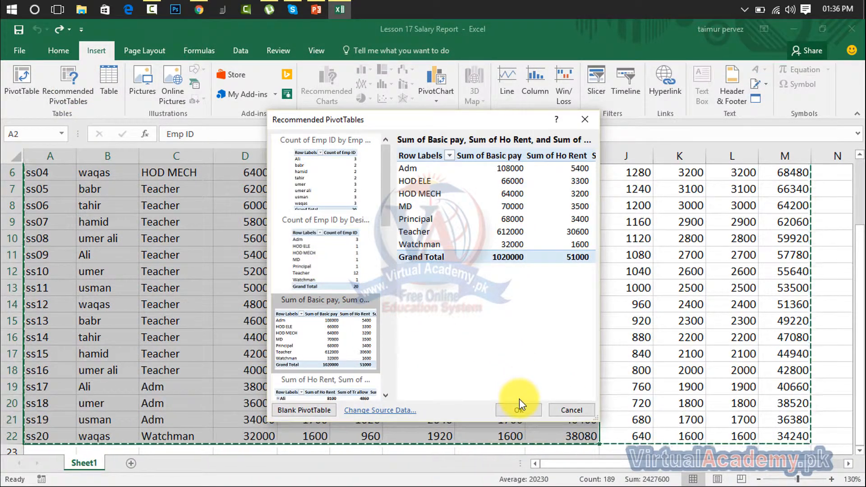
{"action": "left_click", "coordinate": [519, 411]}
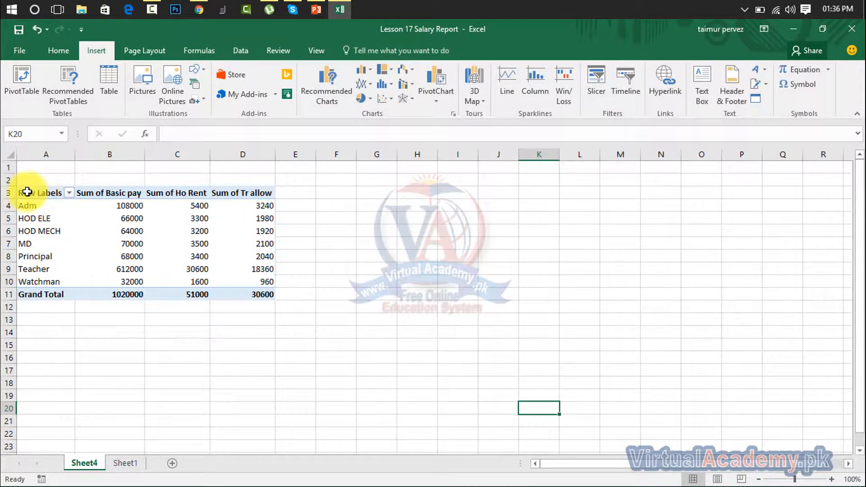
Try to insert a timeline for the PivotTable in A3:D11 and dismiss the message.
{"action": "left_click_drag", "start_coordinate": [27, 191], "coordinate": [271, 295]}
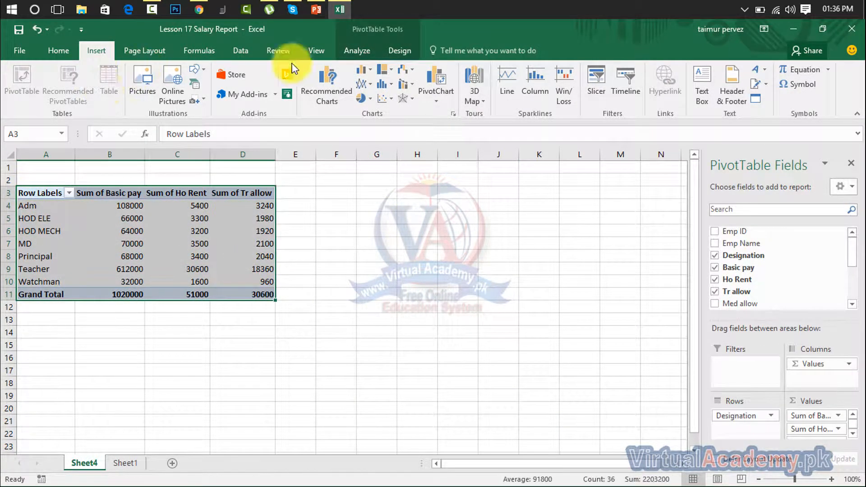
{"action": "left_click", "coordinate": [612, 83]}
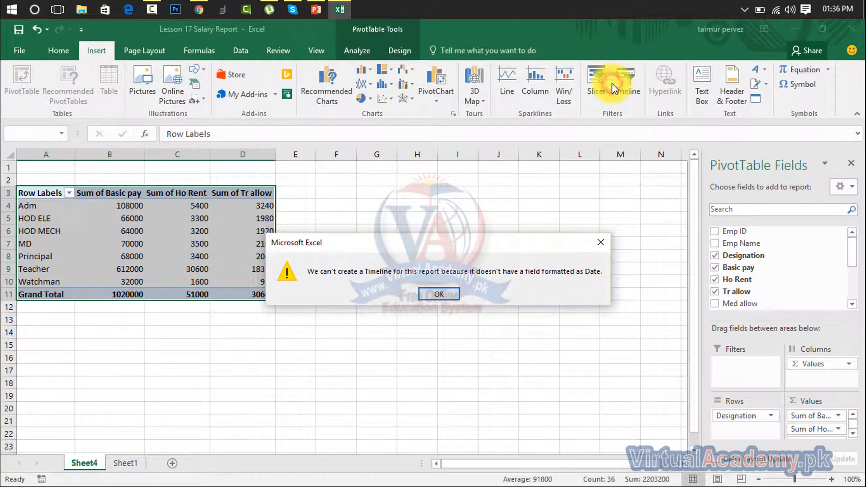
{"action": "left_click", "coordinate": [450, 297]}
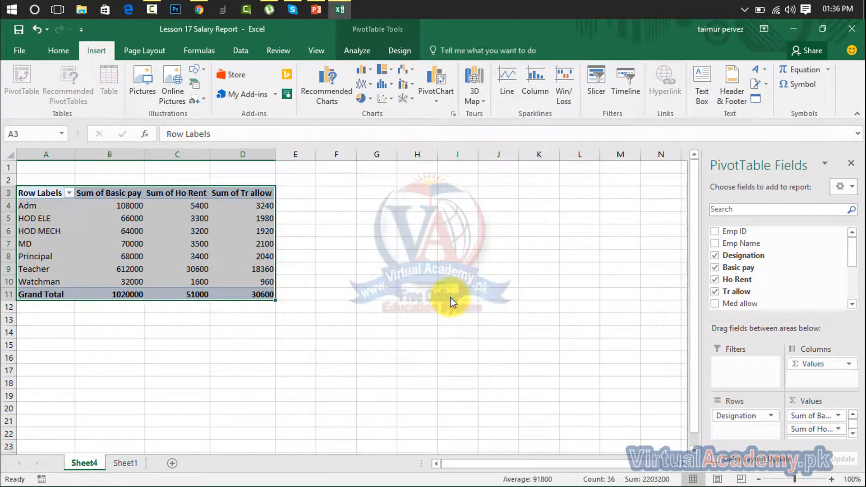
Undo the insertion of the recommended PivotTable on Sheet4.
{"action": "left_click", "coordinate": [634, 228]}
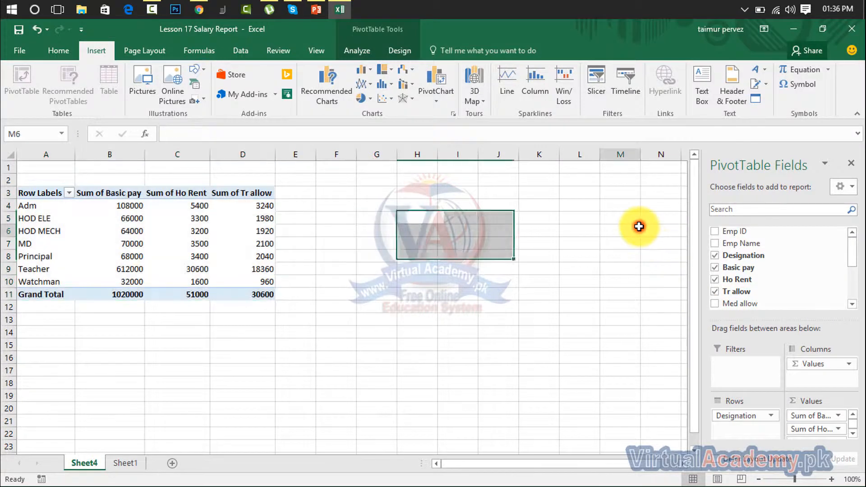
{"action": "left_click", "coordinate": [264, 192]}
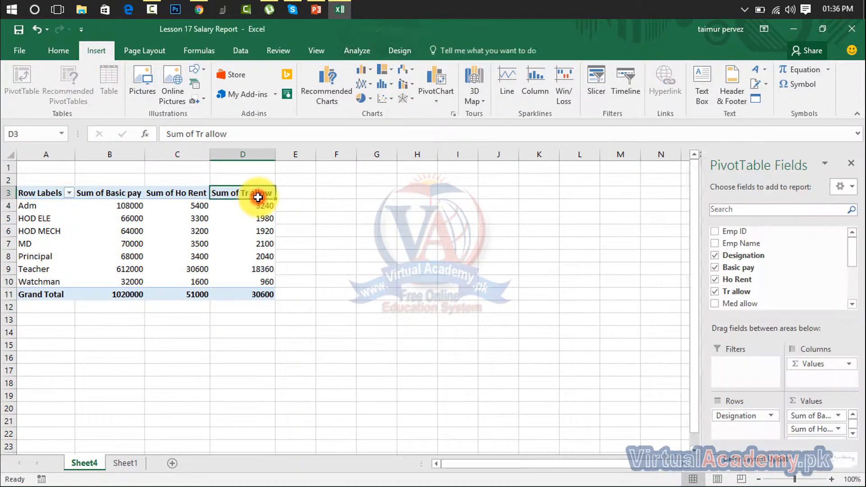
{"action": "left_click", "coordinate": [106, 307]}
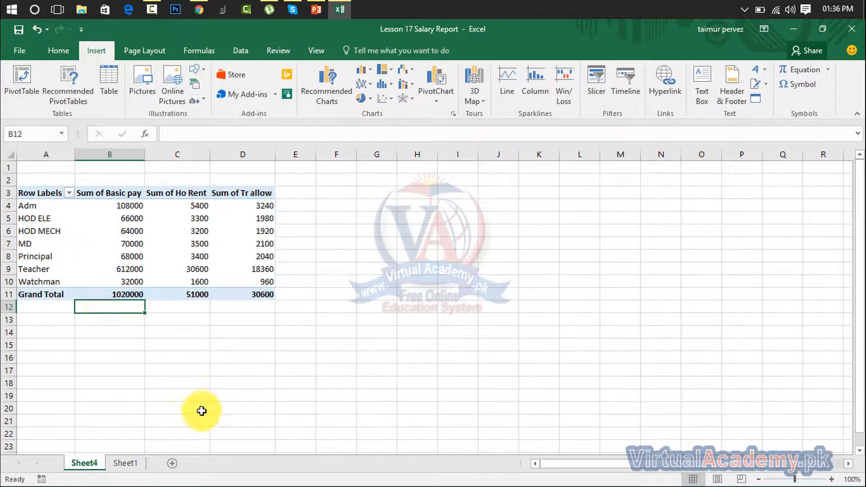
{"action": "key", "text": "ctrl+z"}
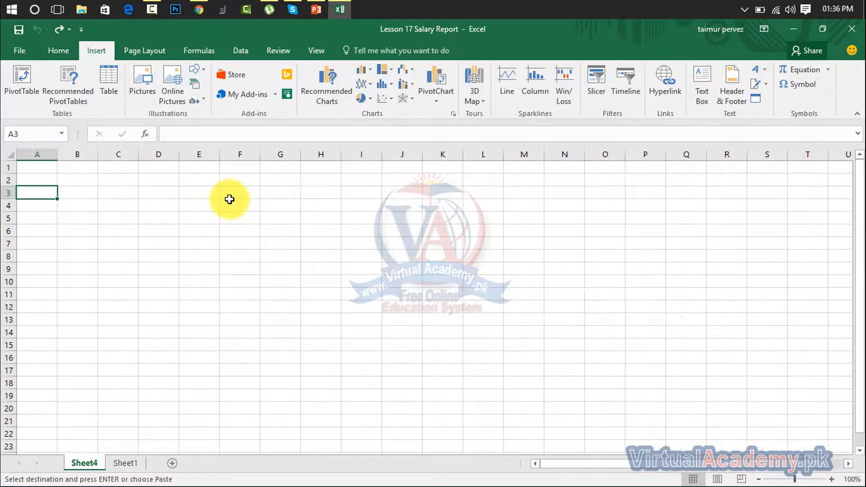
Create a blank PivotTable on a new worksheet from the range A2:I22 of Sheet1.
{"action": "left_click", "coordinate": [126, 465]}
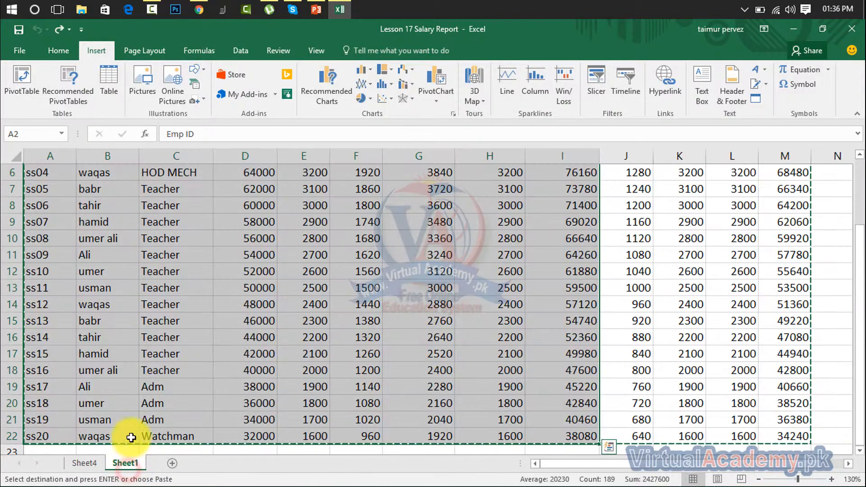
{"action": "left_click_drag", "start_coordinate": [859, 291], "coordinate": [860, 218]}
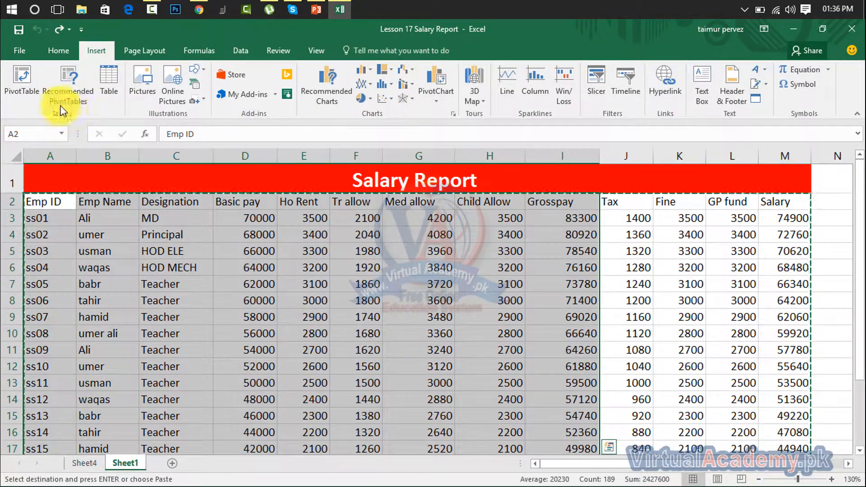
{"action": "left_click", "coordinate": [26, 78]}
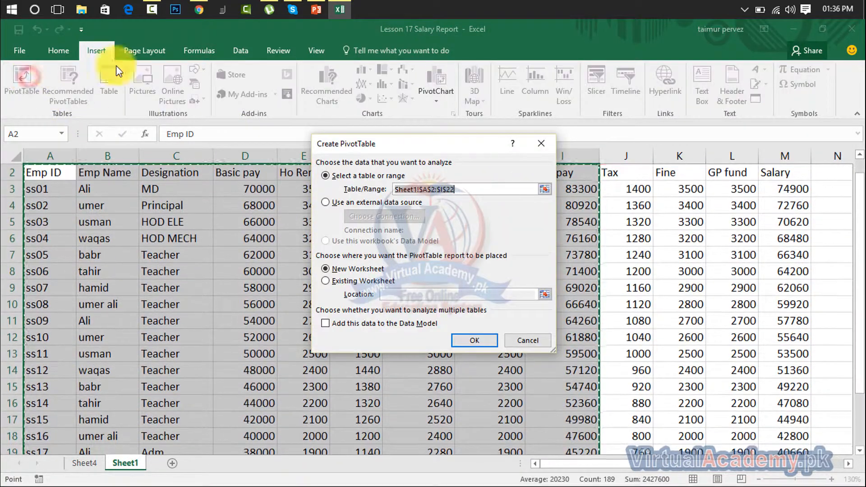
{"action": "left_click", "coordinate": [469, 341]}
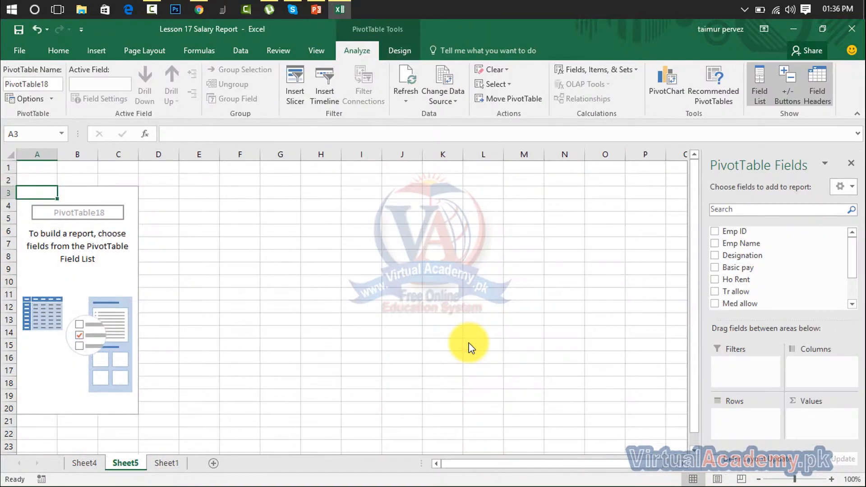
Add the Emp ID, Basic pay and Grosspay fields to the blank PivotTable on Sheet5.
{"action": "left_click", "coordinate": [717, 233]}
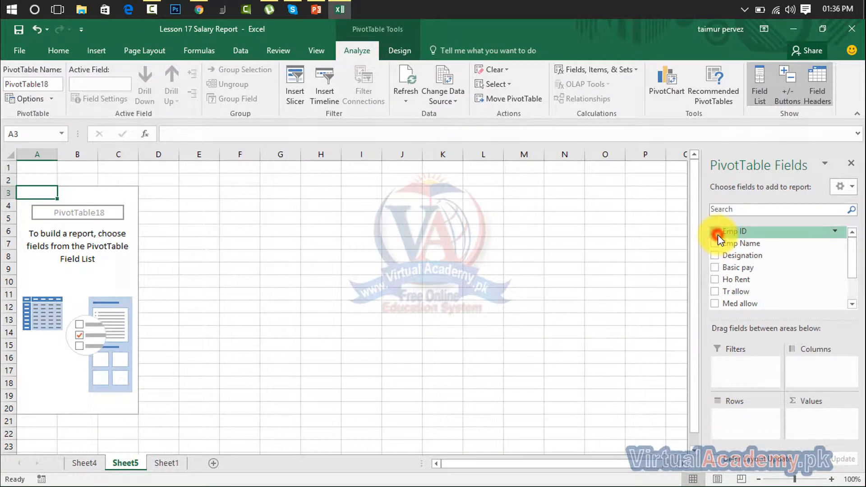
{"action": "left_click", "coordinate": [715, 269]}
{"action": "left_click_drag", "start_coordinate": [851, 247], "coordinate": [853, 277]}
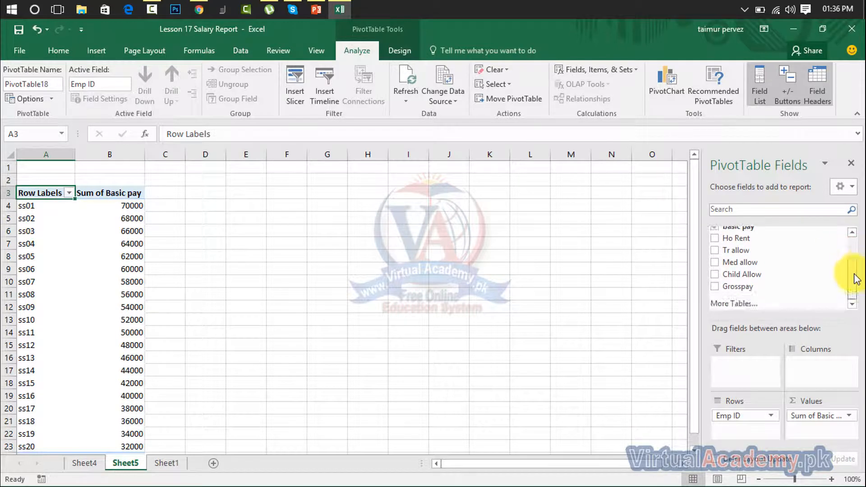
{"action": "left_click", "coordinate": [716, 288]}
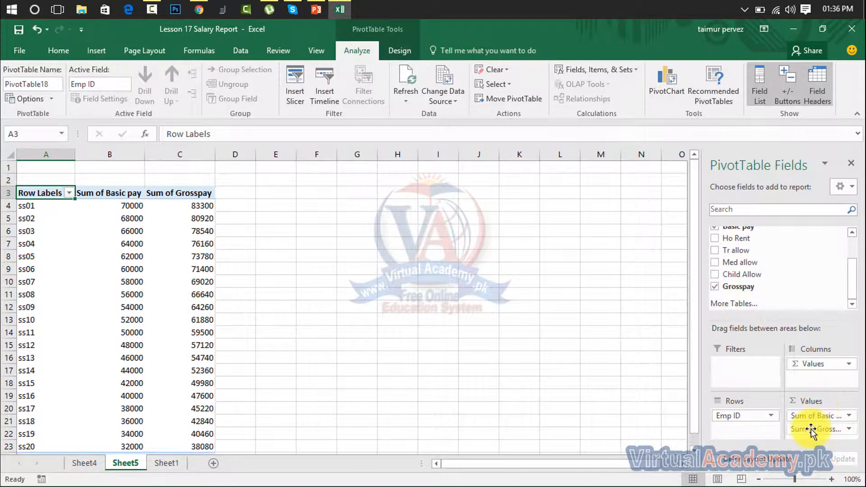
Rearrange the PivotTable so Grosspay is in the column area and Emp ID is the report filter.
{"action": "left_click_drag", "start_coordinate": [815, 429], "coordinate": [733, 374]}
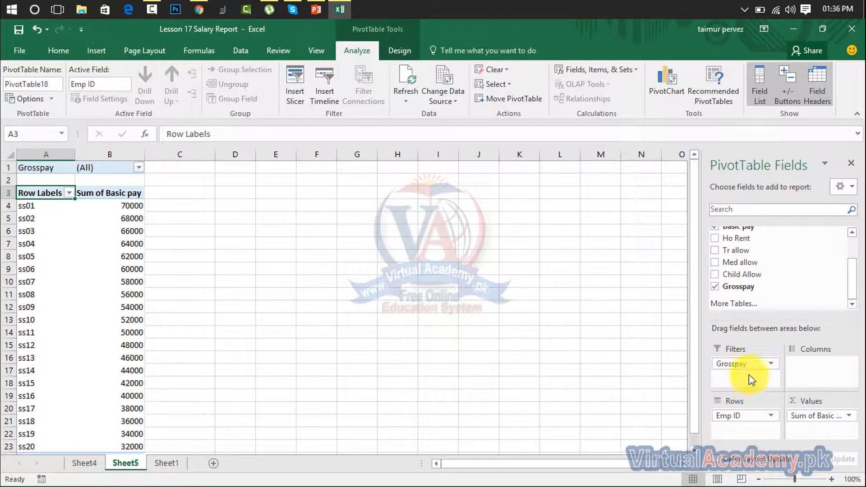
{"action": "left_click_drag", "start_coordinate": [744, 375], "coordinate": [795, 371]}
{"action": "left_click_drag", "start_coordinate": [747, 417], "coordinate": [732, 368]}
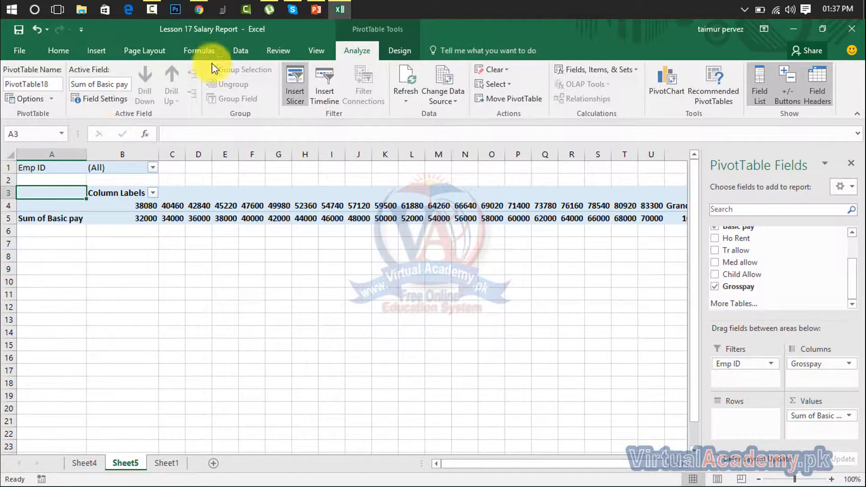
Try to insert a timeline for the rearranged PivotTable on Sheet5 and dismiss the message.
{"action": "left_click", "coordinate": [97, 48]}
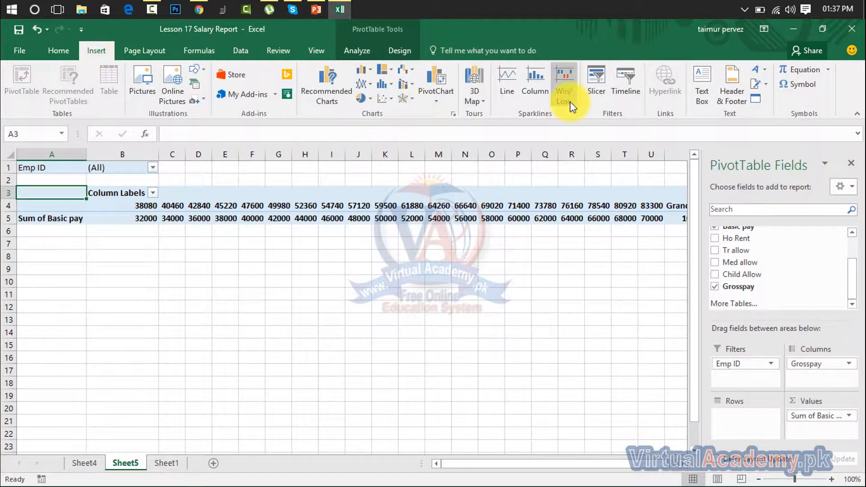
{"action": "left_click", "coordinate": [623, 79]}
{"action": "left_click", "coordinate": [452, 296]}
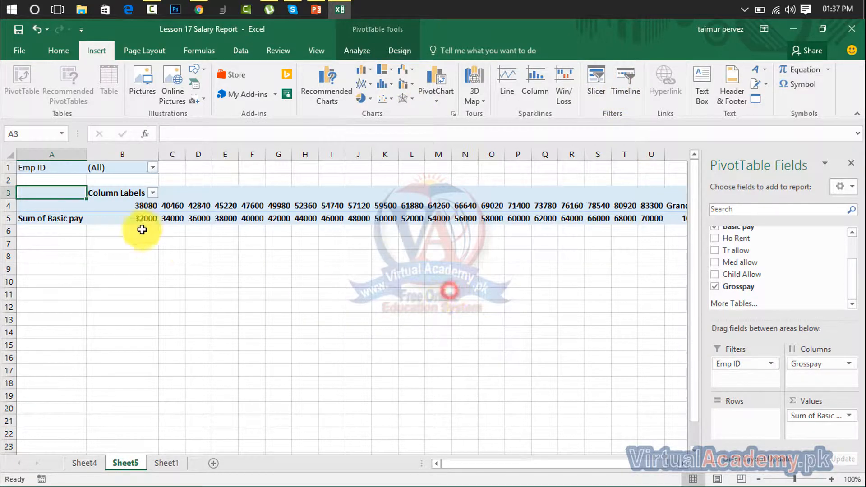
Try to insert a timeline with A2:V5 of the PivotTable selected and cancel the Existing Connections dialog.
{"action": "left_click_drag", "start_coordinate": [47, 173], "coordinate": [676, 223]}
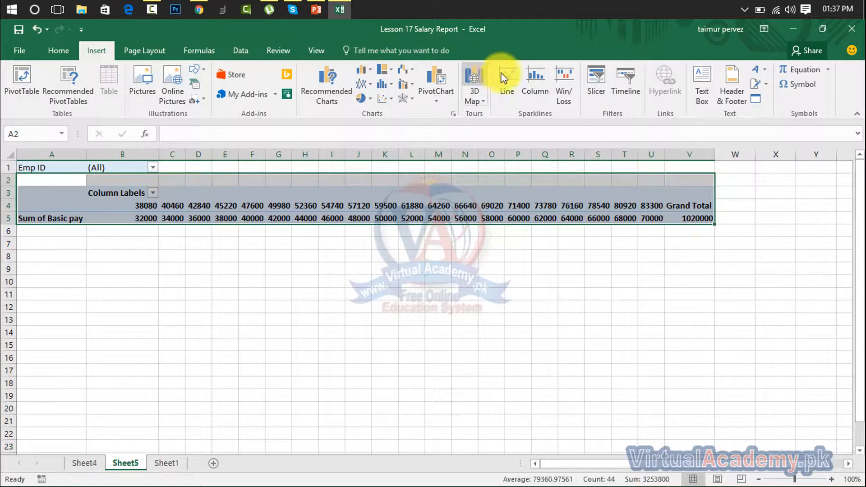
{"action": "left_click", "coordinate": [631, 82]}
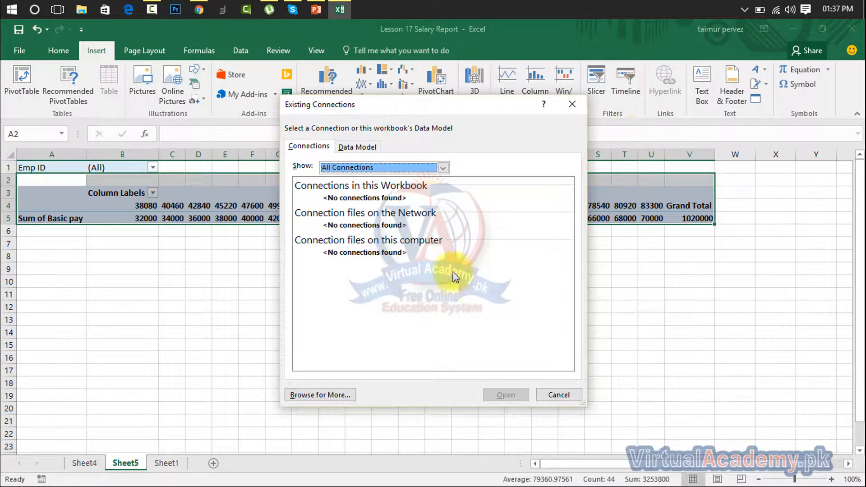
{"action": "left_click", "coordinate": [549, 395]}
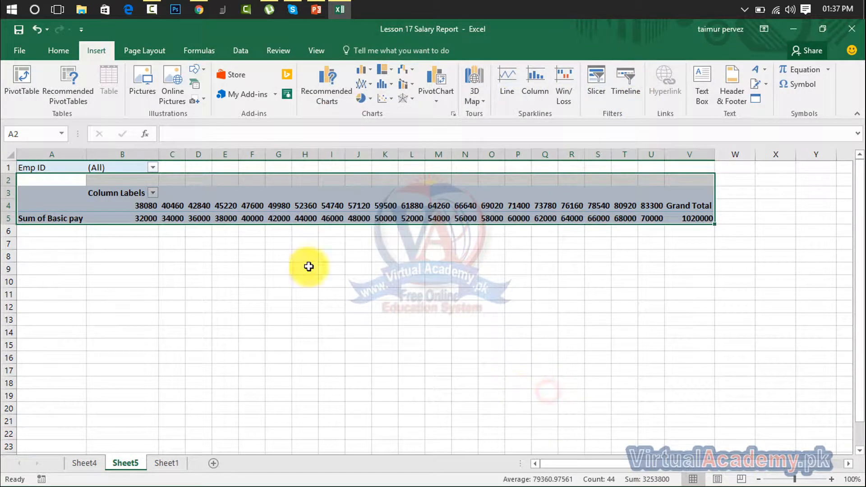
Try to insert a timeline with the whole PivotTable range A1:V5 selected and dismiss the message.
{"action": "left_click_drag", "start_coordinate": [71, 167], "coordinate": [693, 213]}
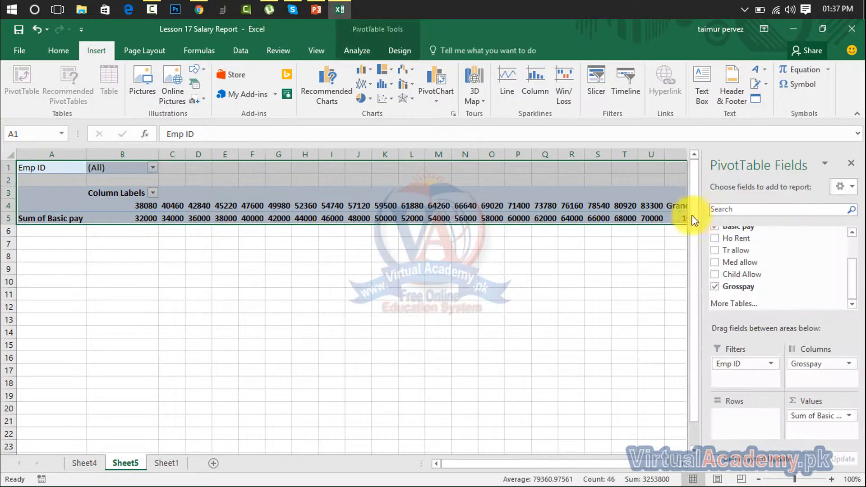
{"action": "left_click", "coordinate": [626, 81]}
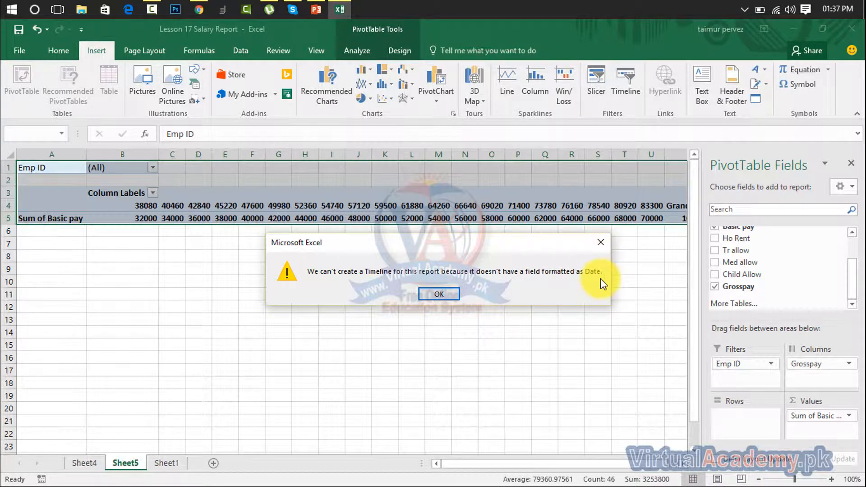
{"action": "left_click", "coordinate": [446, 296]}
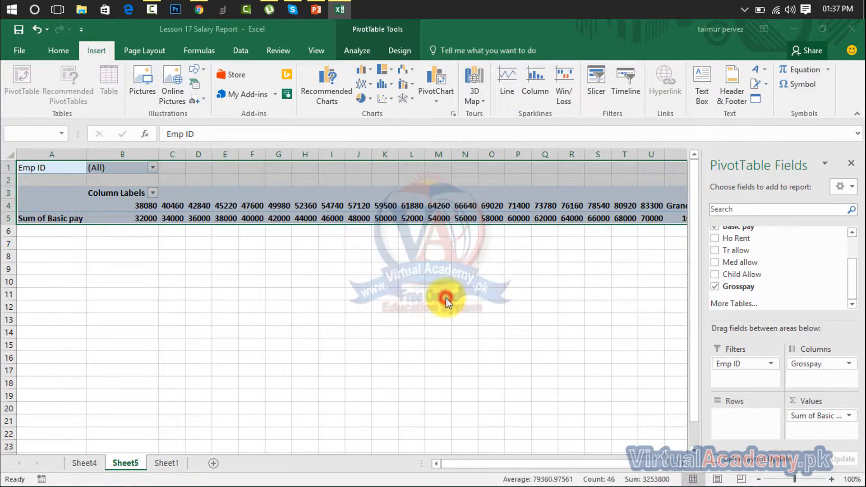
{"action": "left_click", "coordinate": [342, 302]}
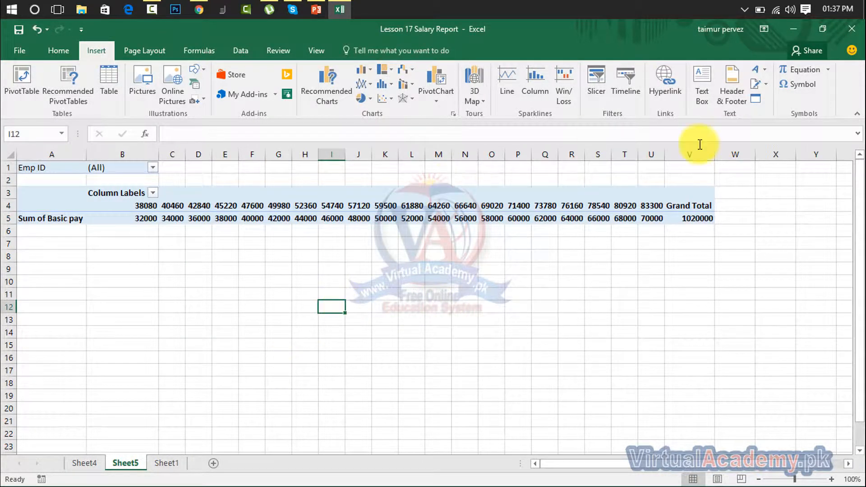
Delete the worksheets Sheet5 and Sheet4 from the workbook.
{"action": "left_click", "coordinate": [91, 469]}
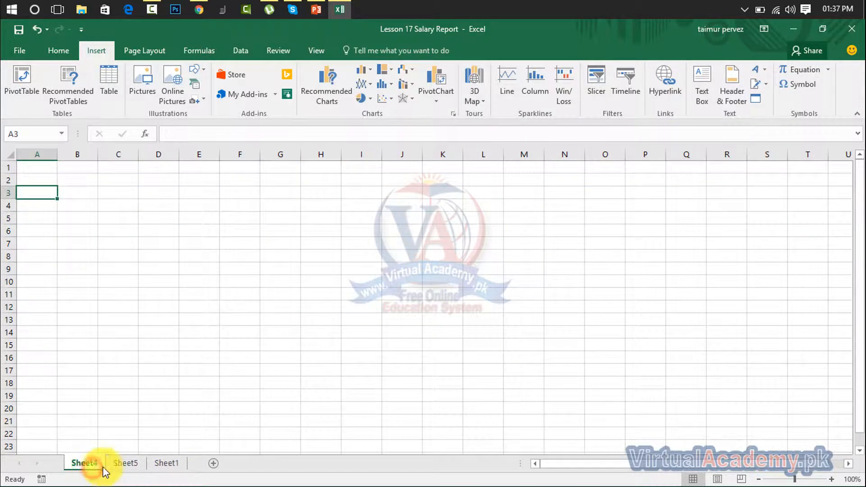
{"action": "left_click", "coordinate": [124, 471]}
{"action": "right_click", "coordinate": [124, 473]}
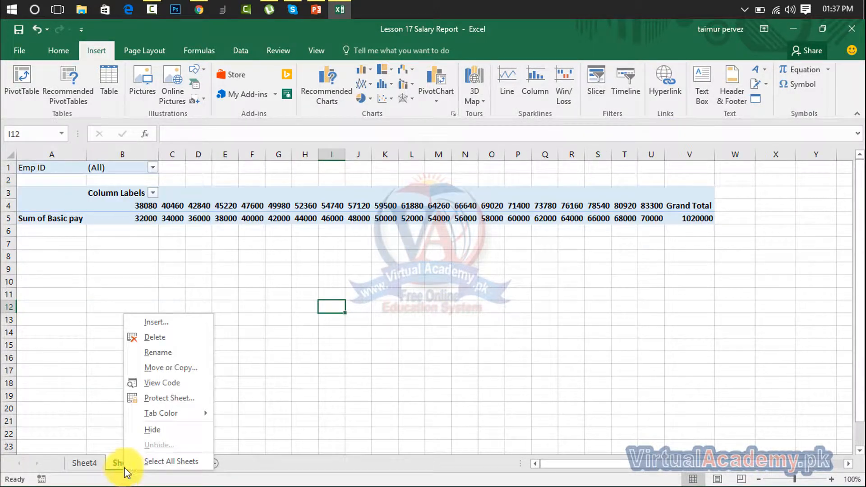
{"action": "left_click", "coordinate": [174, 342]}
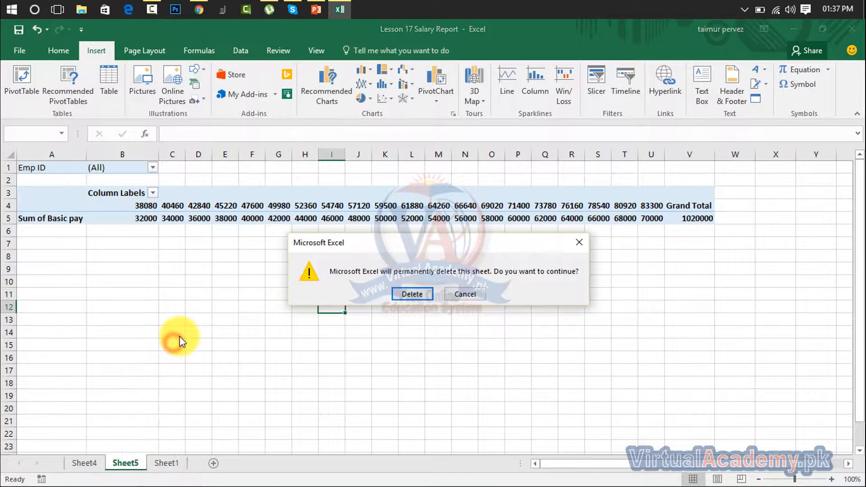
{"action": "left_click", "coordinate": [415, 295]}
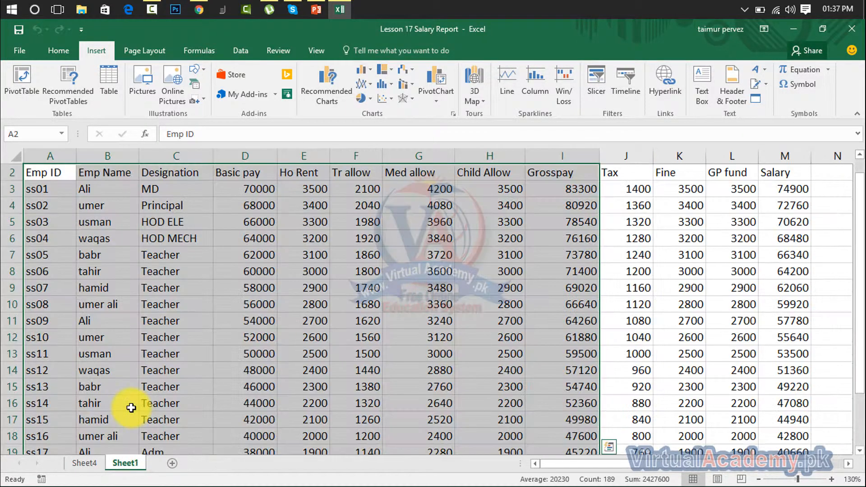
{"action": "left_click", "coordinate": [87, 464]}
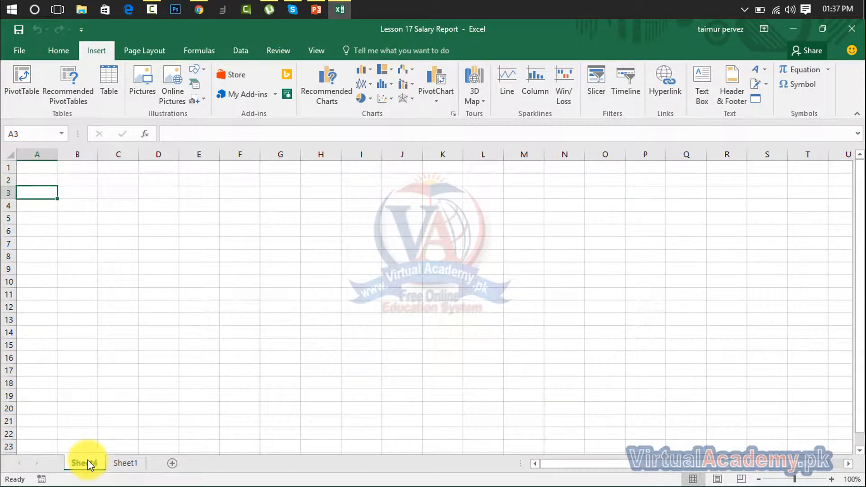
{"action": "right_click", "coordinate": [84, 463]}
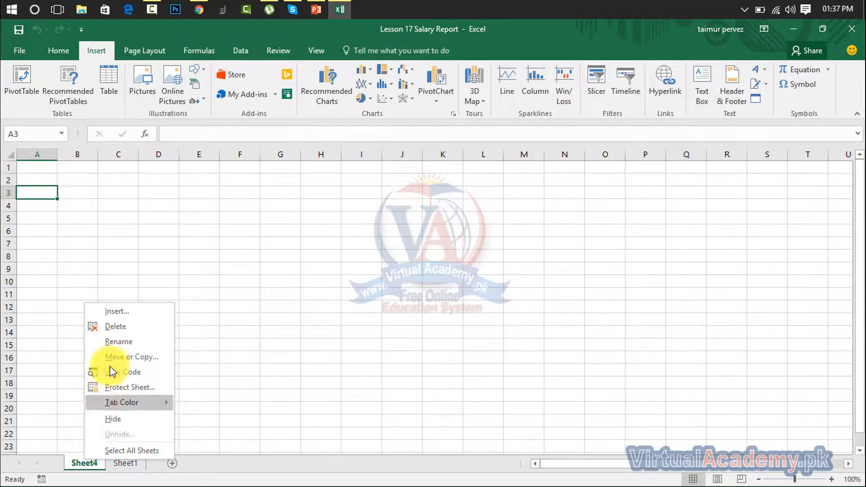
{"action": "left_click", "coordinate": [123, 329]}
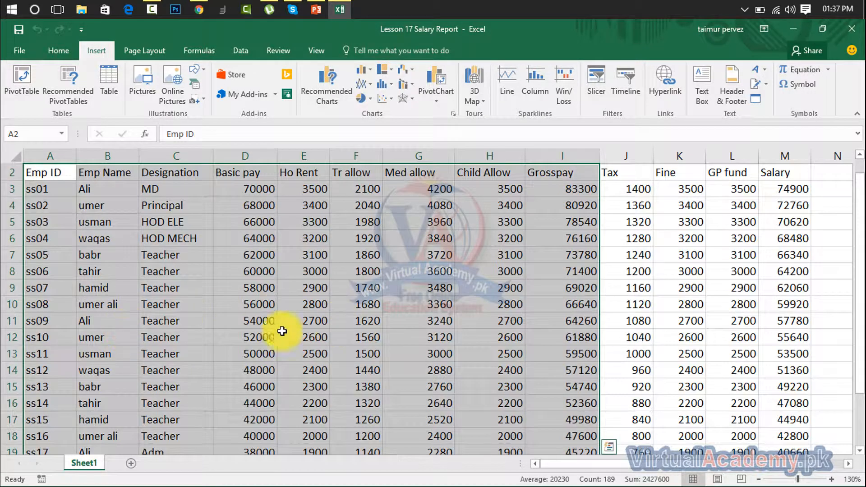
Insert a new column before the Emp ID column and enter the header Date in A2.
{"action": "left_click", "coordinate": [188, 306]}
{"action": "left_click", "coordinate": [57, 158]}
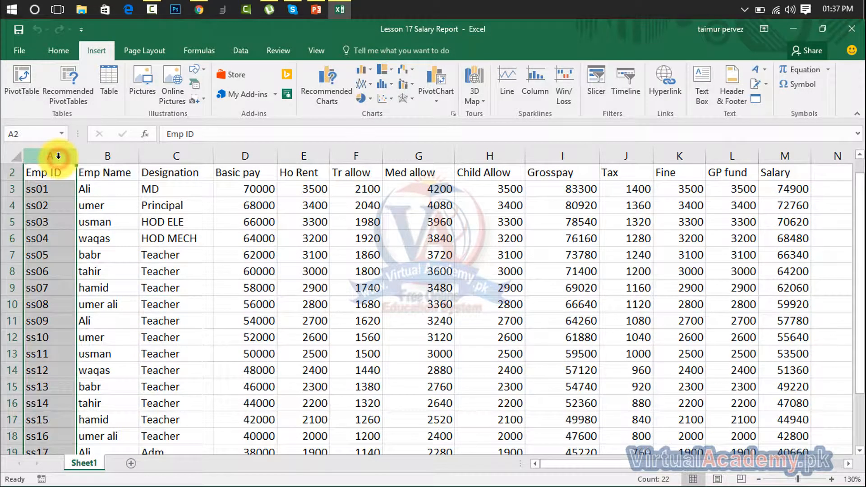
{"action": "right_click", "coordinate": [58, 159]}
{"action": "left_click", "coordinate": [116, 247]}
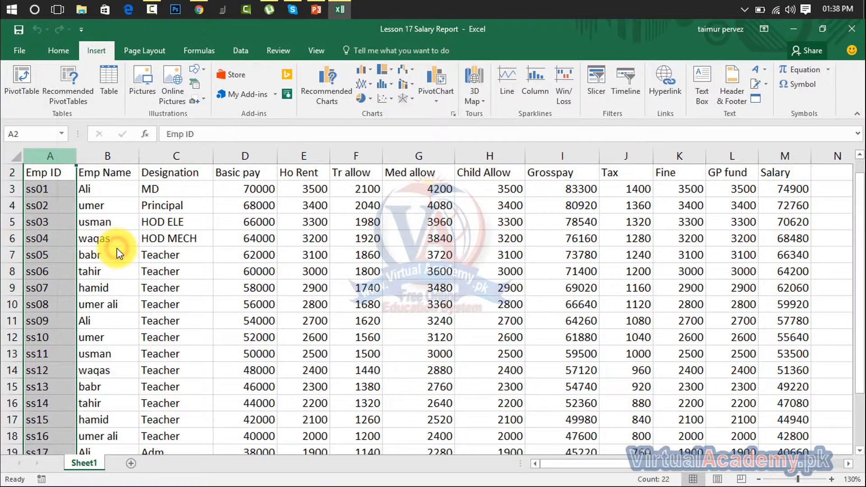
{"action": "left_click", "coordinate": [51, 169]}
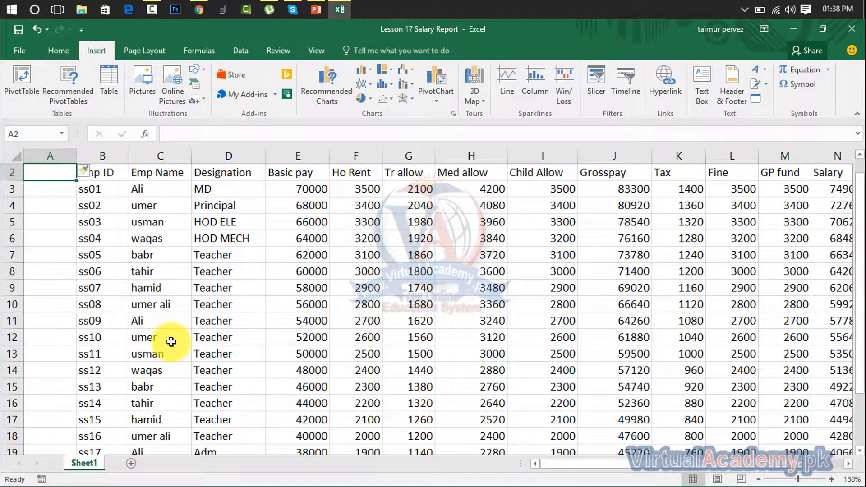
{"action": "type", "text": "Date"}
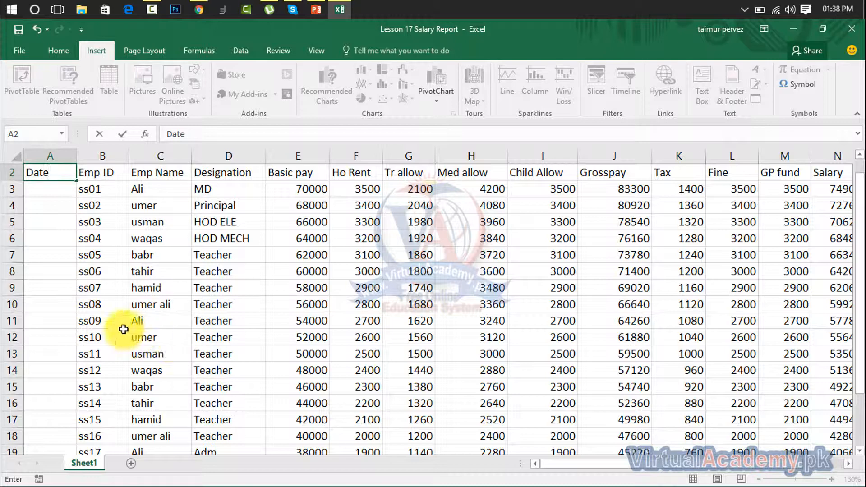
Enter 22/01/2001 in A3, widen columns A and B, and fill the date series down to A11.
{"action": "left_click", "coordinate": [48, 196]}
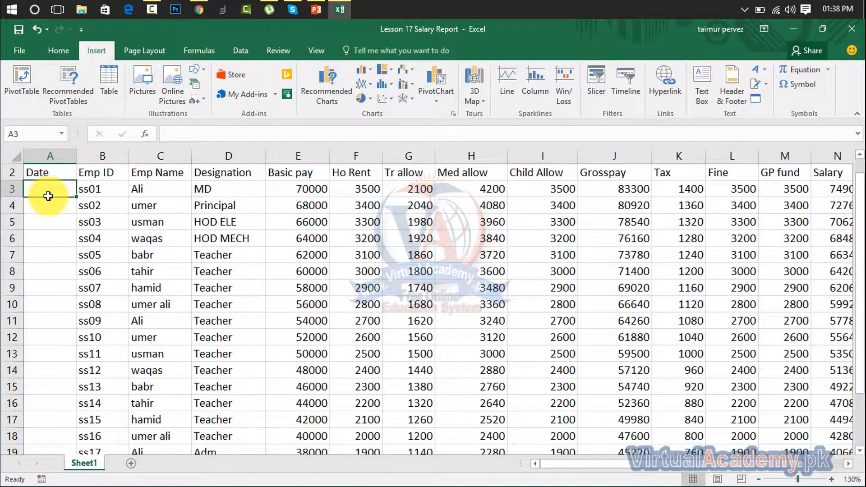
{"action": "type", "text": "22/01/2001"}
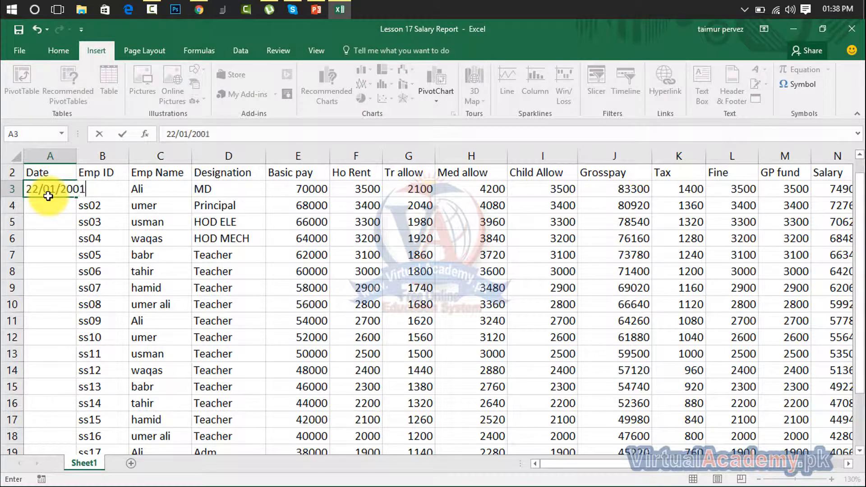
{"action": "left_click", "coordinate": [77, 153]}
{"action": "left_click_drag", "start_coordinate": [87, 153], "coordinate": [129, 153]}
{"action": "left_click", "coordinate": [91, 185]}
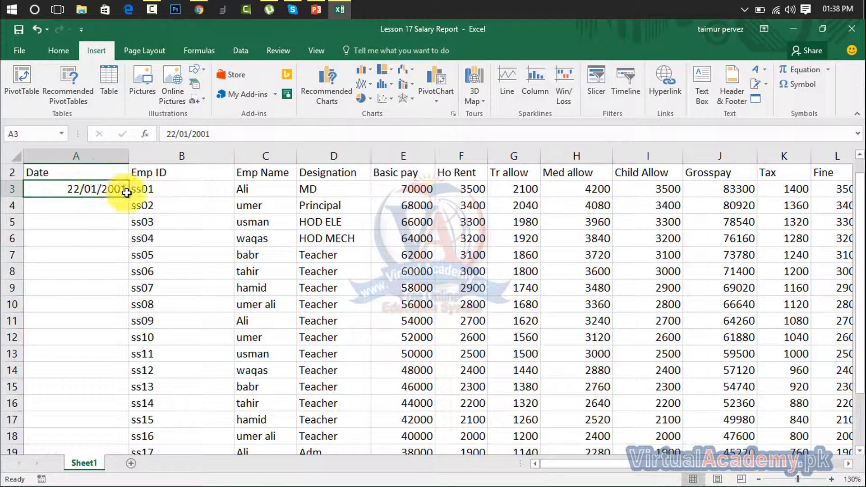
{"action": "left_click_drag", "start_coordinate": [129, 198], "coordinate": [106, 324]}
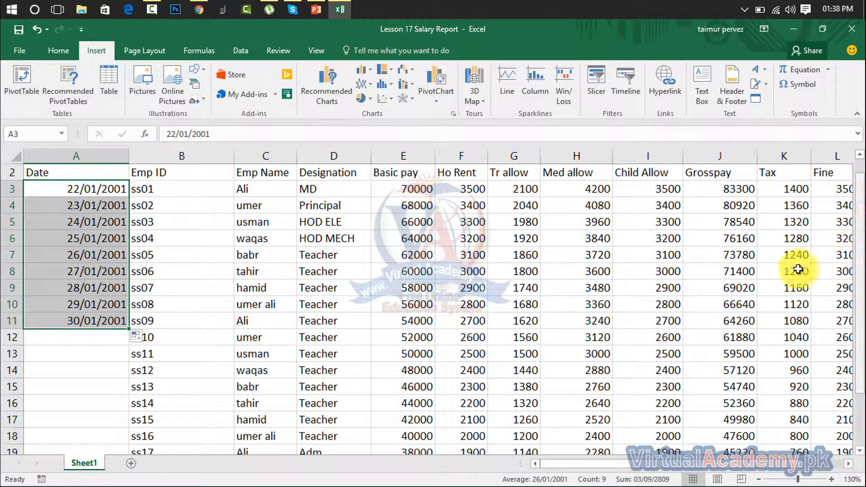
Enter 25/05/2005 in A12 and fill the date series down to A16.
{"action": "left_click", "coordinate": [92, 366]}
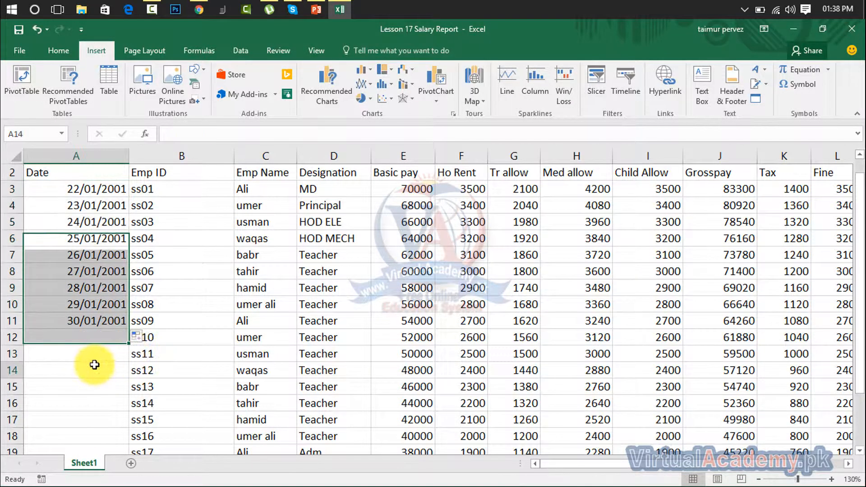
{"action": "left_click", "coordinate": [80, 339]}
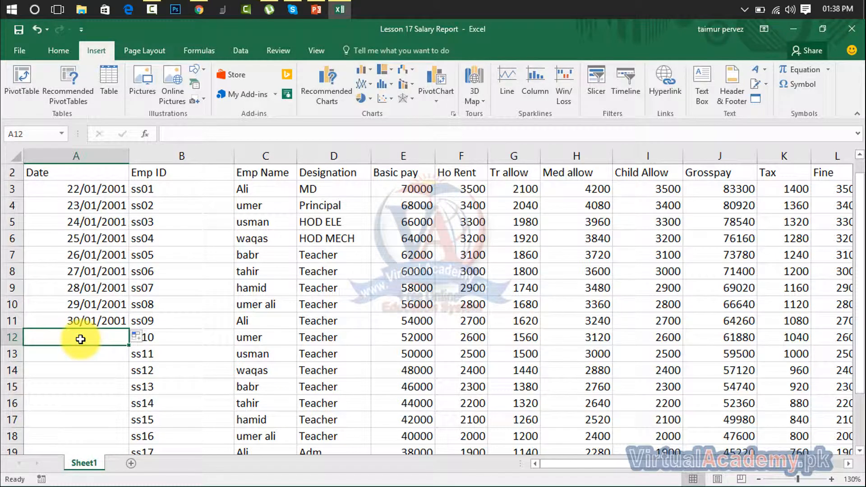
{"action": "type", "text": "25/05/2005"}
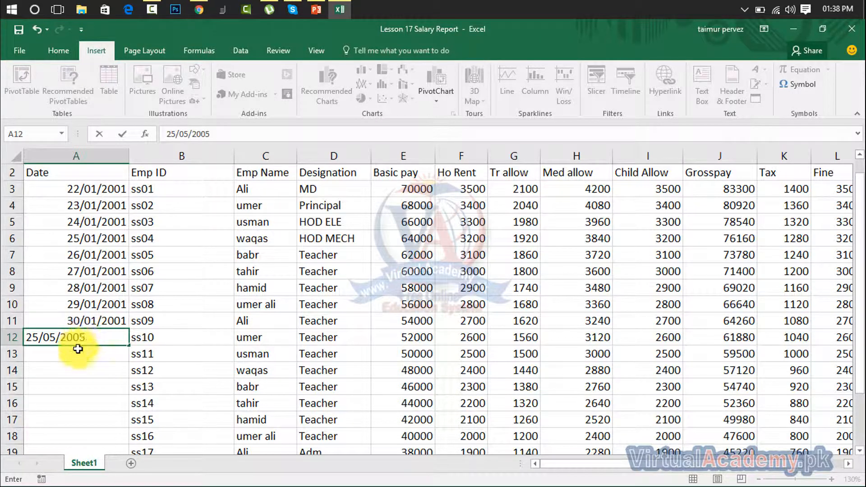
{"action": "key", "text": "Return"}
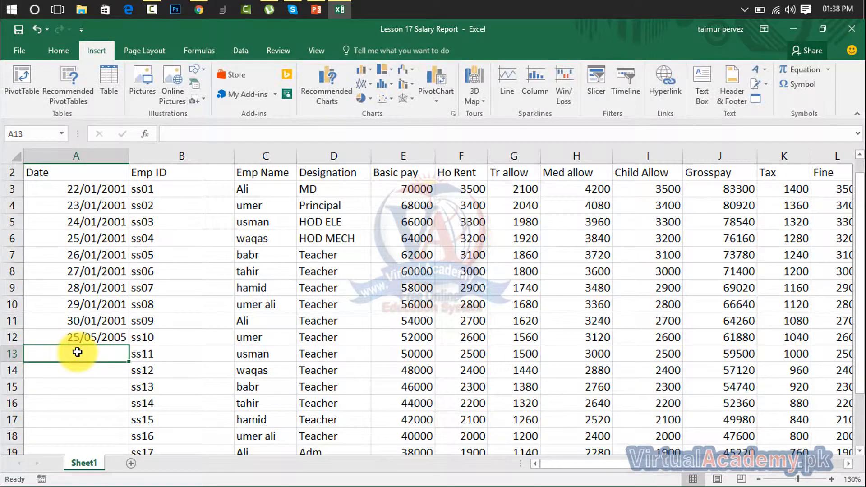
{"action": "left_click", "coordinate": [110, 340]}
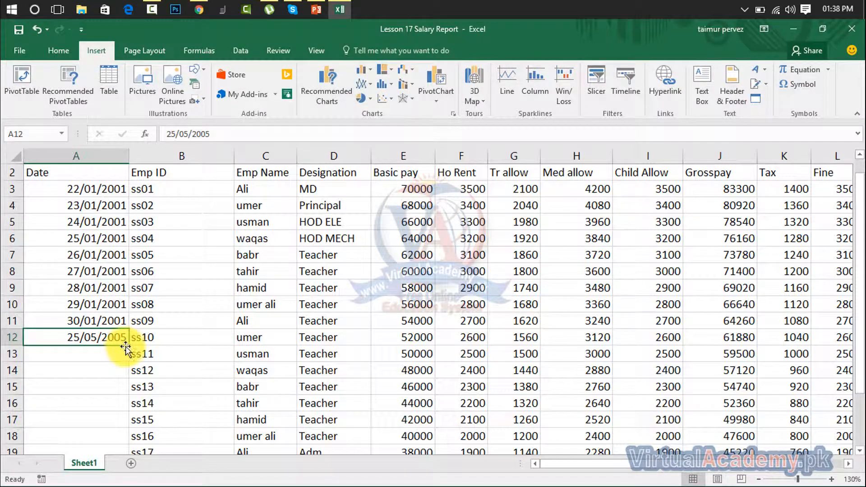
{"action": "left_click_drag", "start_coordinate": [129, 346], "coordinate": [114, 405]}
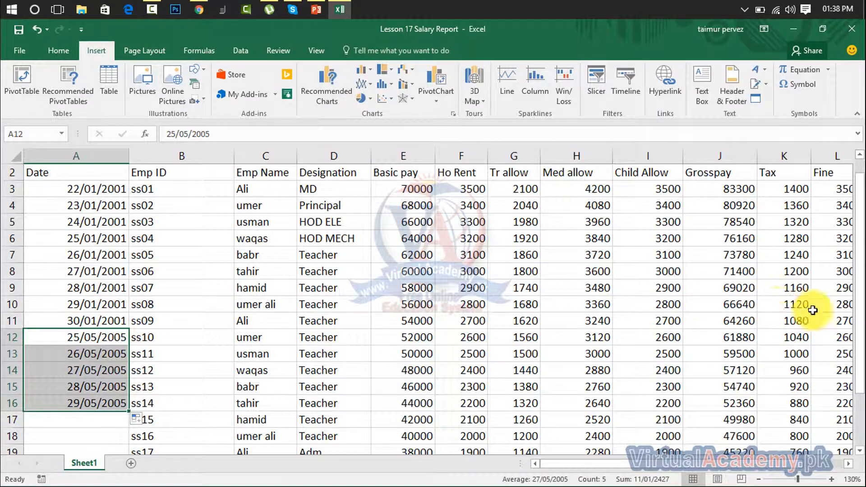
Enter 29/10/2015 in A17 and fill the date series down to A22.
{"action": "left_click_drag", "start_coordinate": [859, 273], "coordinate": [861, 352]}
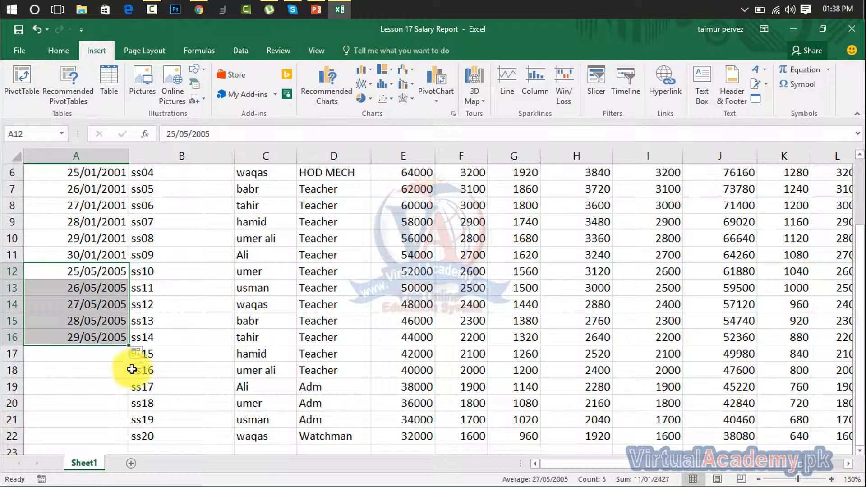
{"action": "left_click", "coordinate": [93, 358]}
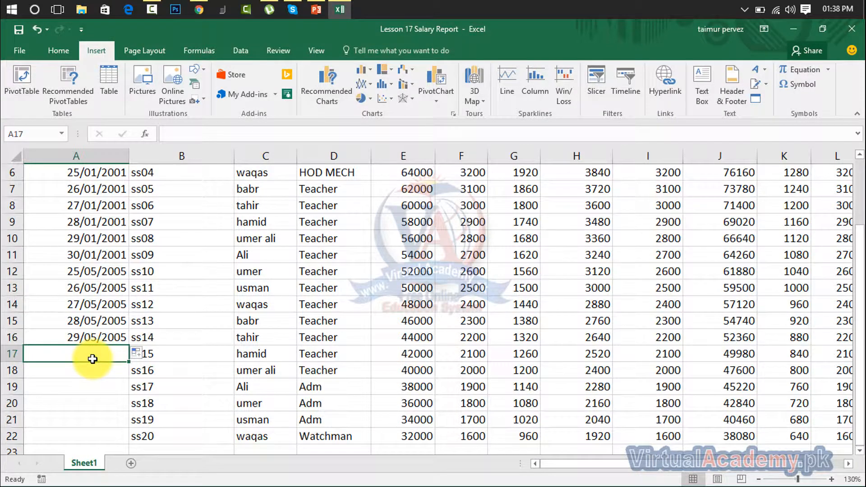
{"action": "type", "text": "29/10/2015"}
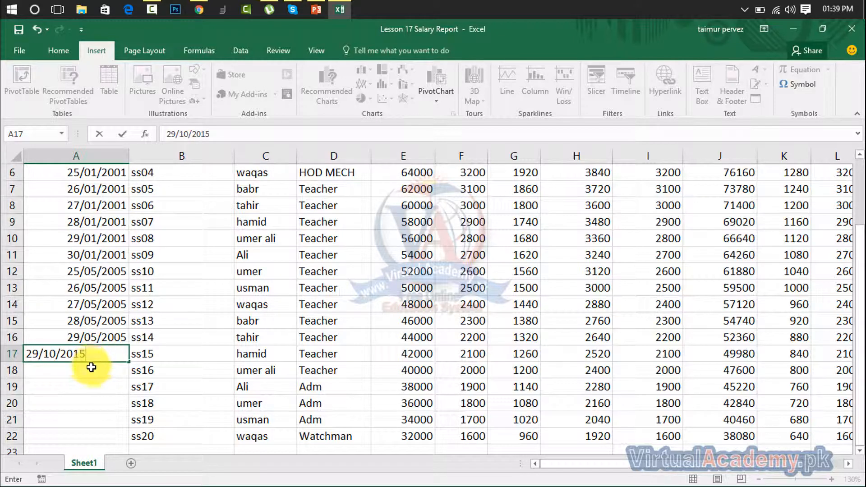
{"action": "key", "text": "Return"}
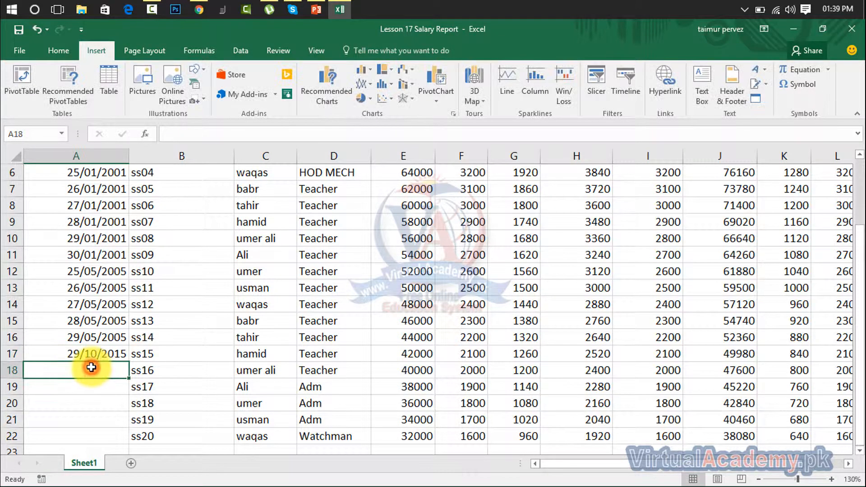
{"action": "left_click", "coordinate": [107, 350]}
{"action": "left_click_drag", "start_coordinate": [130, 362], "coordinate": [93, 439]}
{"action": "left_click", "coordinate": [190, 220]}
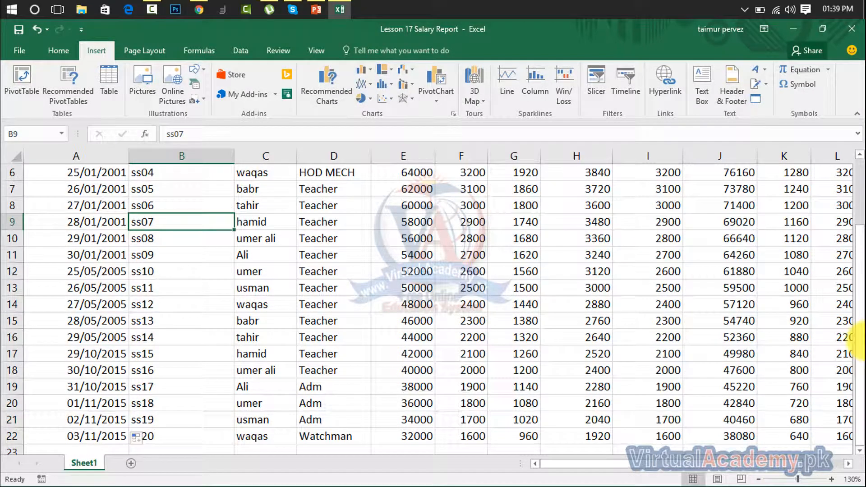
Insert a PivotTable on a new worksheet from the salary data in A2:J22, including the Date column.
{"action": "scroll", "coordinate": [851, 190], "scroll_direction": "up", "scroll_amount": 2}
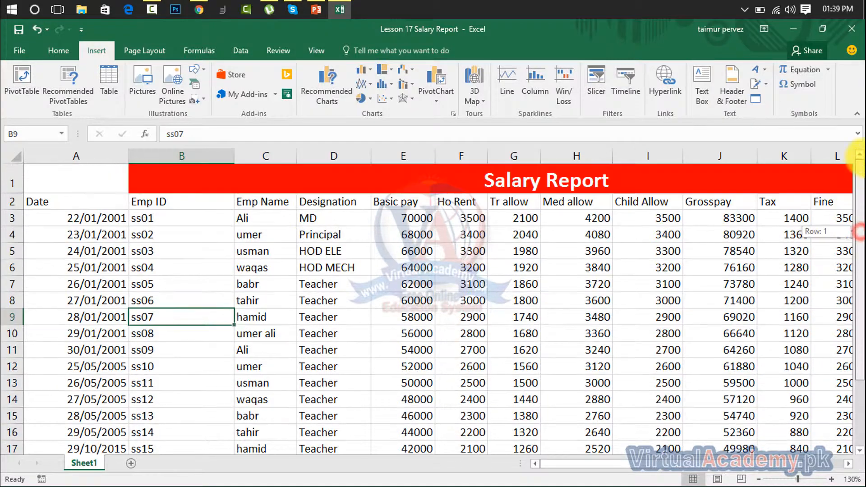
{"action": "left_click_drag", "start_coordinate": [116, 208], "coordinate": [722, 451]}
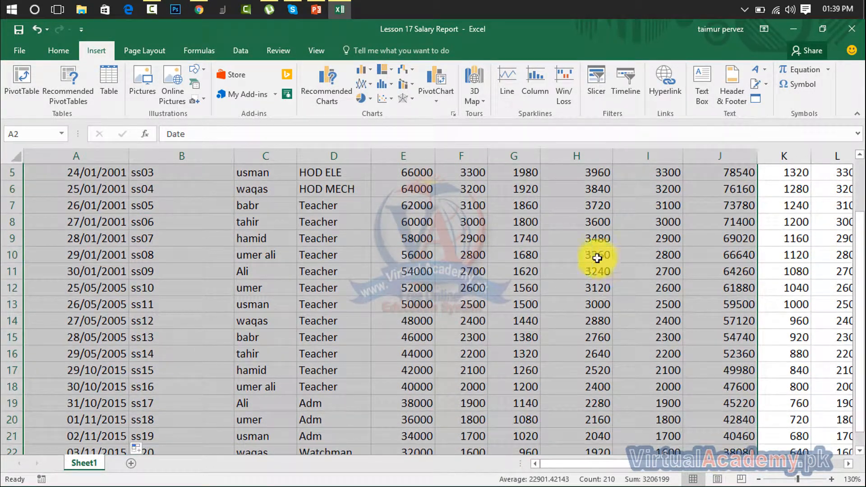
{"action": "left_click", "coordinate": [27, 91]}
{"action": "left_click", "coordinate": [474, 341]}
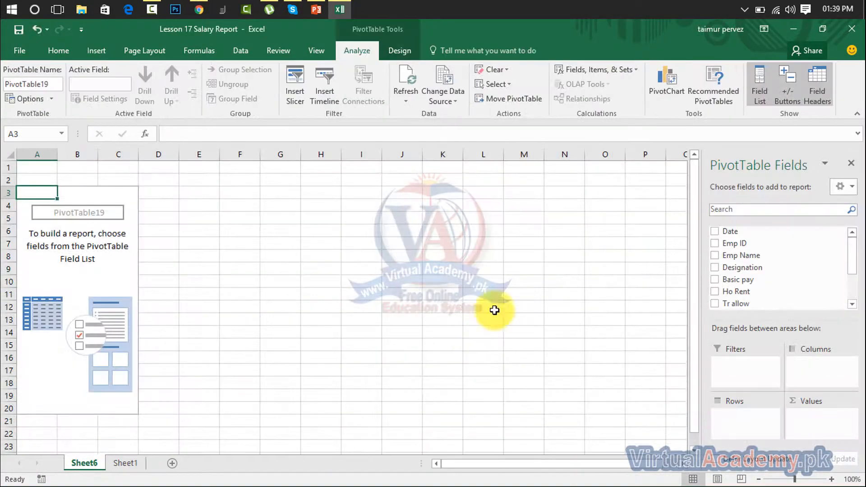
Add Date to the PivotTable's rows and report filter, and place Emp ID and Basic pay in the columns.
{"action": "left_click", "coordinate": [715, 231]}
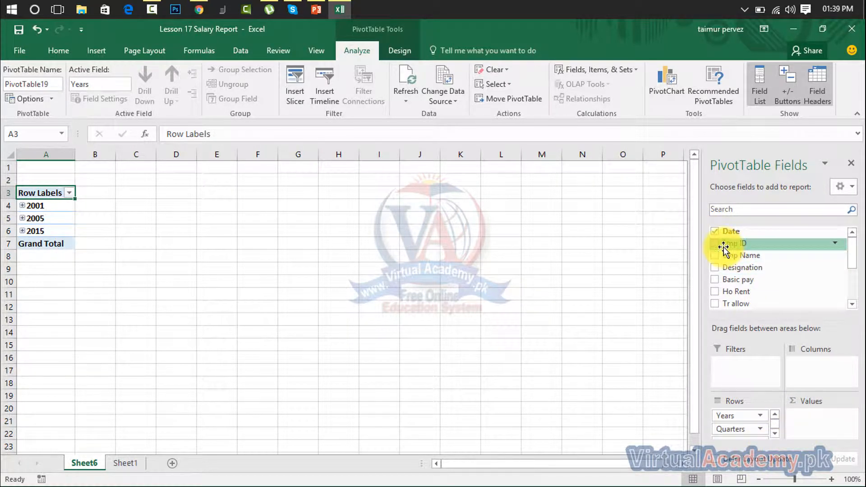
{"action": "left_click_drag", "start_coordinate": [727, 229], "coordinate": [726, 363]}
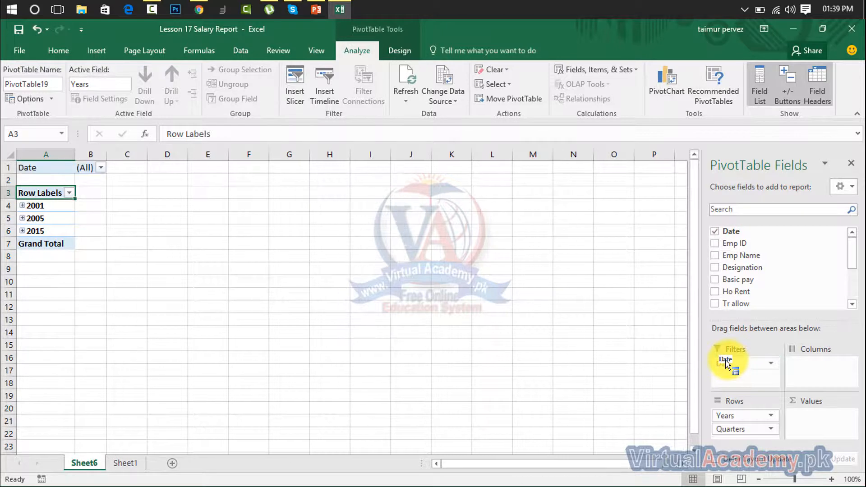
{"action": "left_click", "coordinate": [743, 416]}
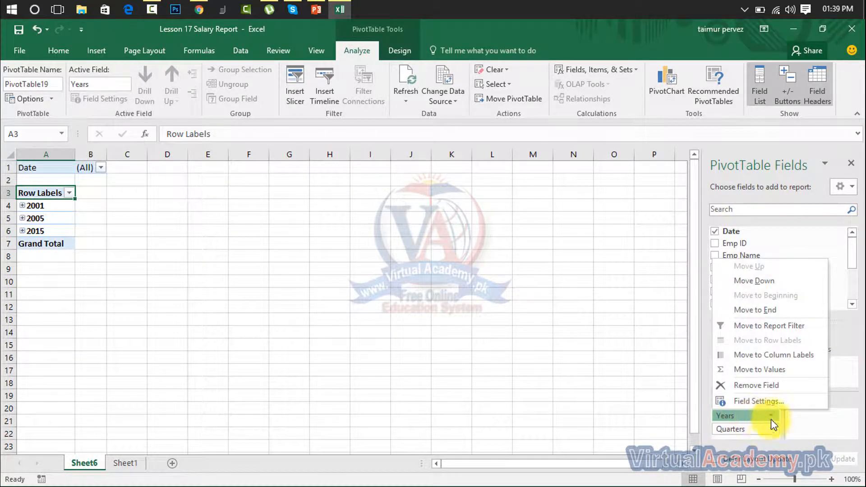
{"action": "left_click", "coordinate": [770, 431]}
{"action": "left_click", "coordinate": [770, 430]}
{"action": "left_click", "coordinate": [790, 434]}
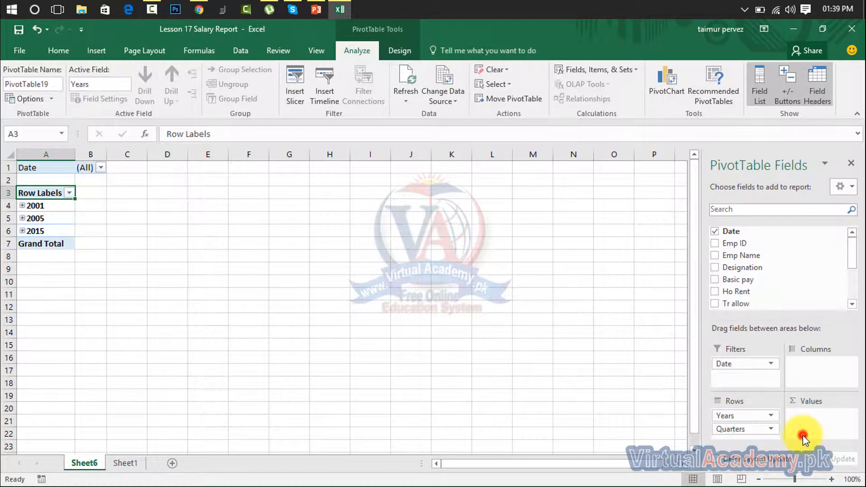
{"action": "left_click_drag", "start_coordinate": [732, 244], "coordinate": [807, 367]}
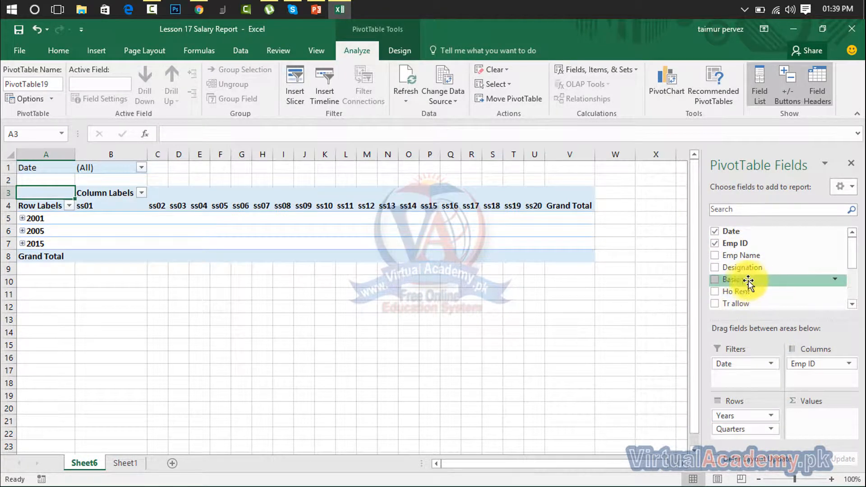
{"action": "left_click_drag", "start_coordinate": [762, 282], "coordinate": [795, 377]}
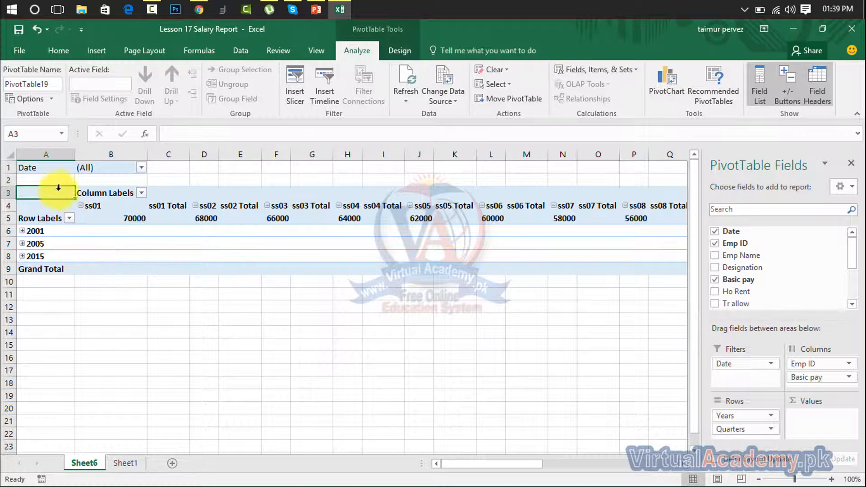
Select the PivotTable range and insert a timeline for the Date field.
{"action": "left_click_drag", "start_coordinate": [43, 171], "coordinate": [661, 283]}
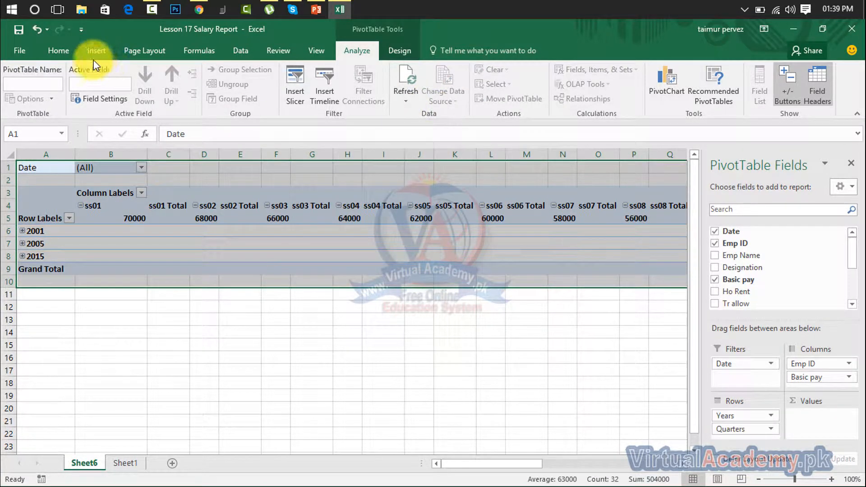
{"action": "left_click", "coordinate": [94, 57]}
{"action": "left_click", "coordinate": [626, 93]}
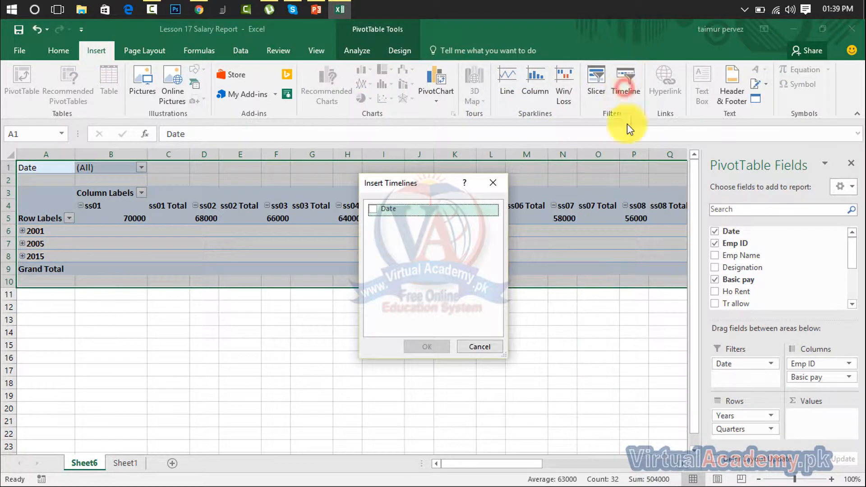
{"action": "left_click", "coordinate": [374, 209]}
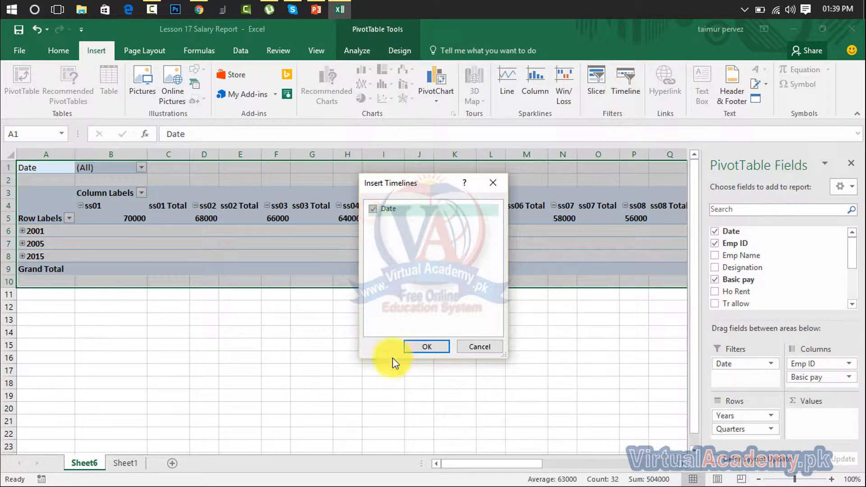
{"action": "left_click", "coordinate": [419, 351]}
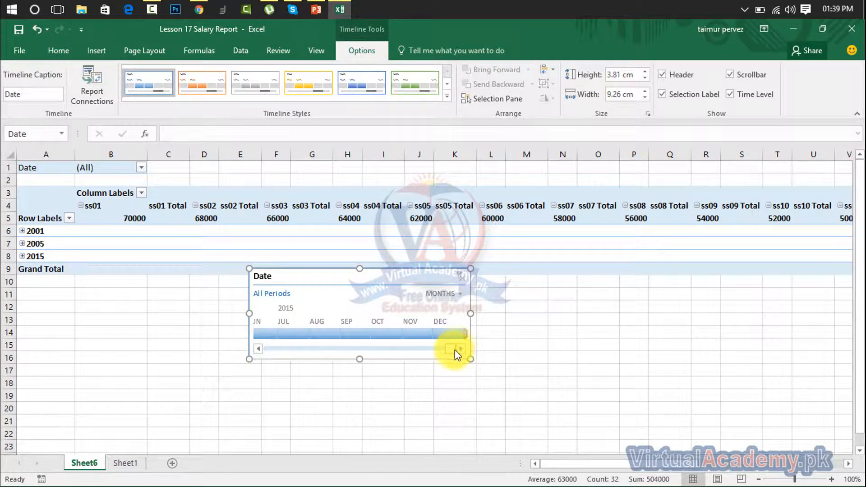
Filter the PivotTable with the Date timeline by January 2001 and then by May 2001.
{"action": "left_click_drag", "start_coordinate": [454, 350], "coordinate": [238, 359]}
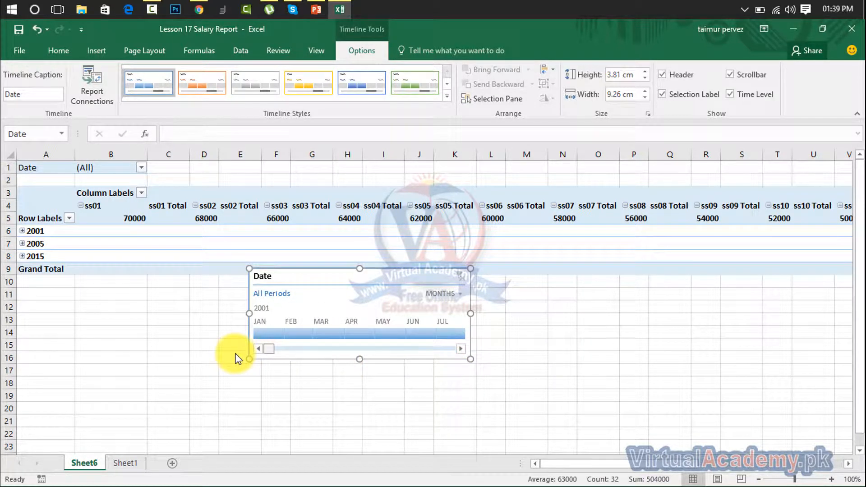
{"action": "left_click", "coordinate": [263, 326]}
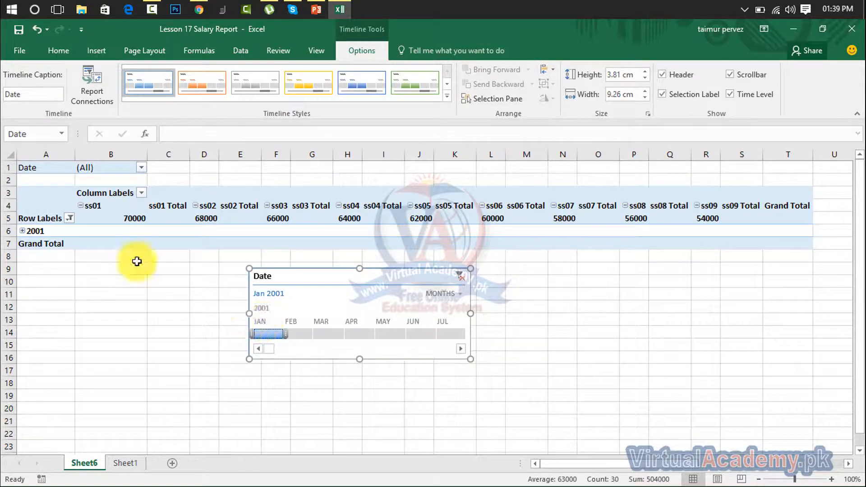
{"action": "left_click", "coordinate": [297, 335]}
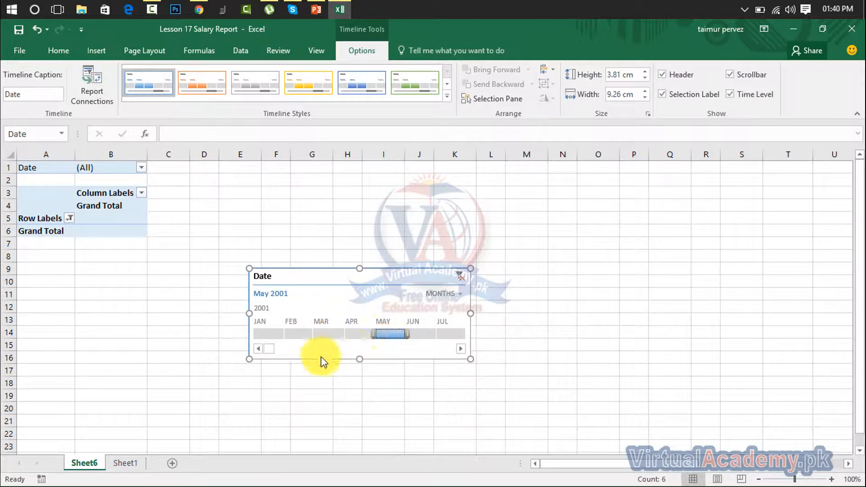
Filter by January 2002, February 2005 and March 2005 in turn on the Date timeline.
{"action": "left_click_drag", "start_coordinate": [269, 349], "coordinate": [278, 347]}
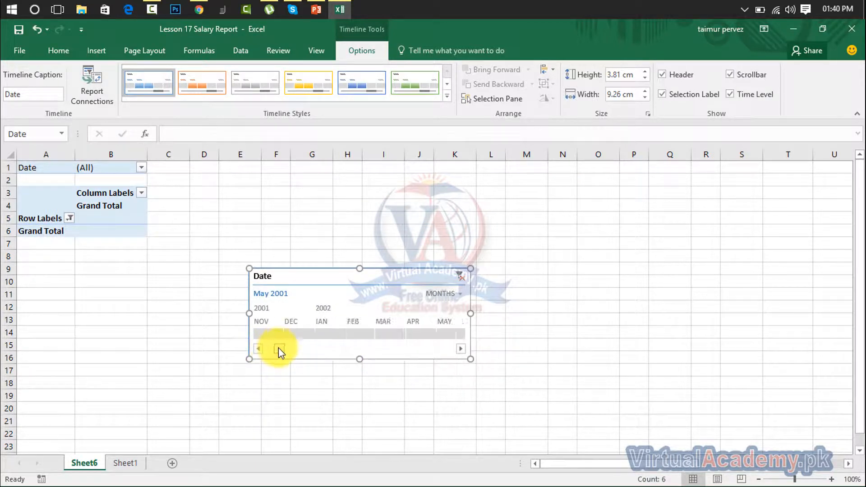
{"action": "left_click", "coordinate": [326, 325]}
{"action": "left_click_drag", "start_coordinate": [278, 350], "coordinate": [316, 354]}
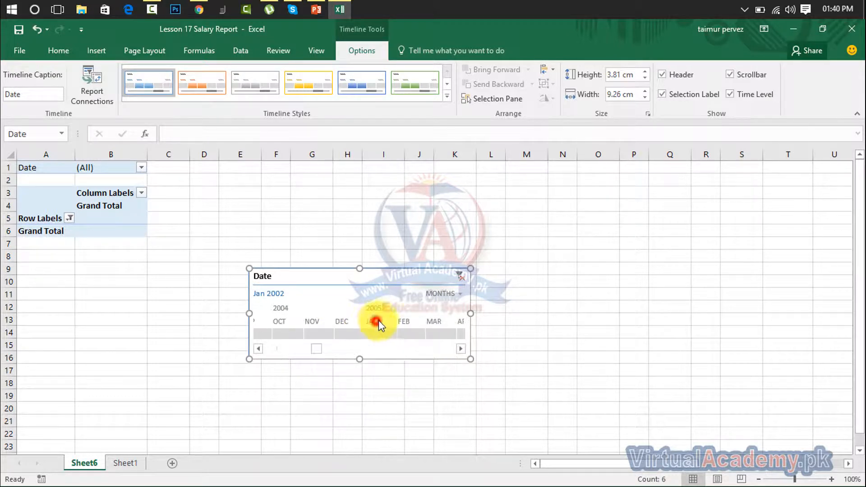
{"action": "left_click", "coordinate": [407, 335]}
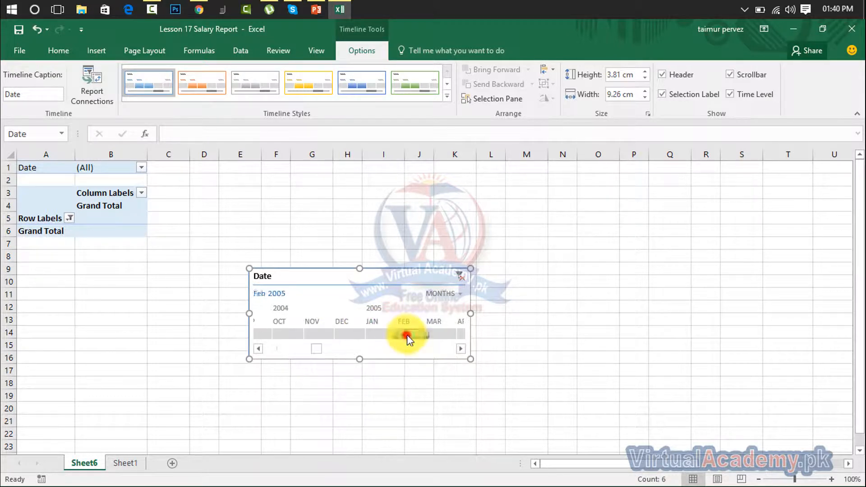
{"action": "left_click", "coordinate": [441, 332]}
Try the individual months from March to September 2015 on the Date timeline, ending with May 2015.
{"action": "left_click_drag", "start_coordinate": [318, 347], "coordinate": [441, 344]}
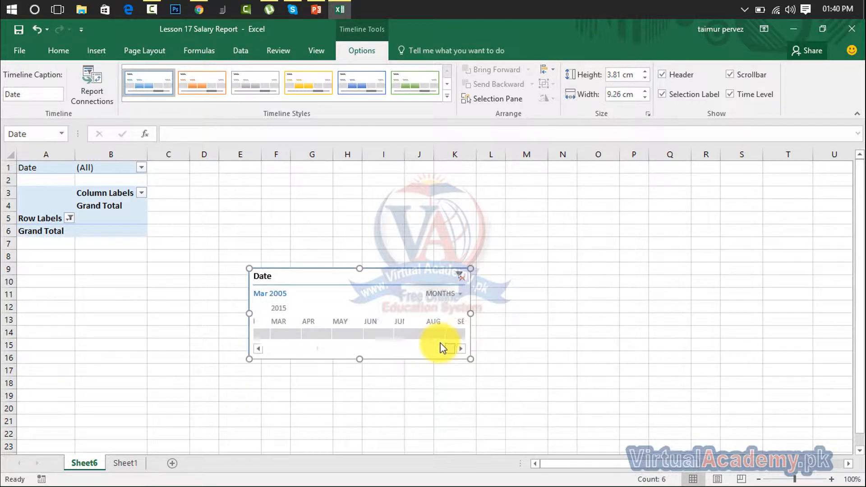
{"action": "left_click", "coordinate": [287, 333]}
{"action": "left_click", "coordinate": [324, 333]}
{"action": "left_click", "coordinate": [349, 334]}
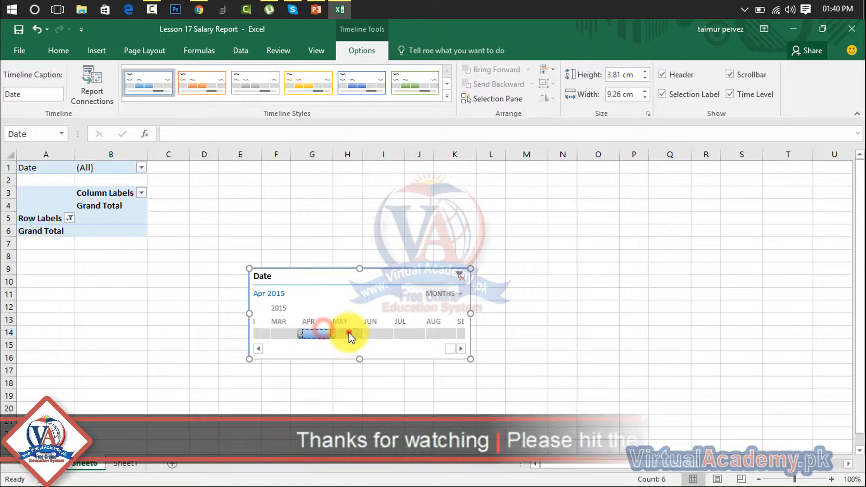
{"action": "left_click", "coordinate": [380, 333]}
{"action": "left_click", "coordinate": [411, 333]}
{"action": "left_click", "coordinate": [442, 334]}
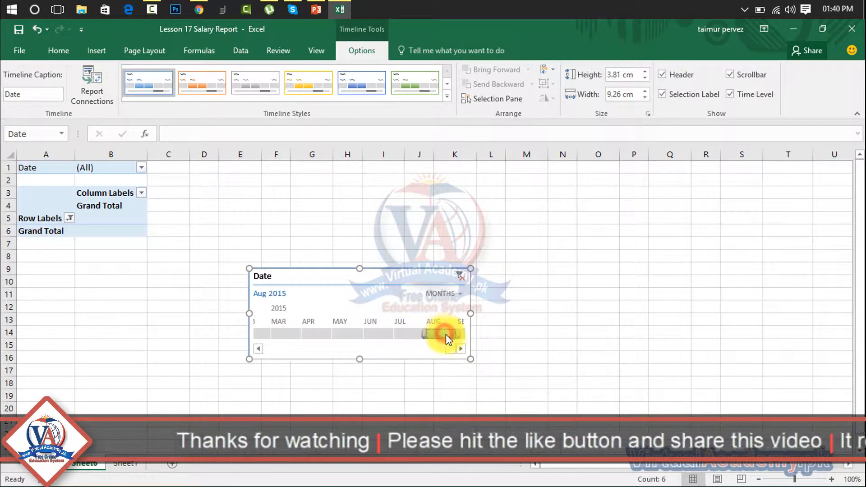
{"action": "left_click", "coordinate": [463, 351]}
{"action": "left_click", "coordinate": [458, 336]}
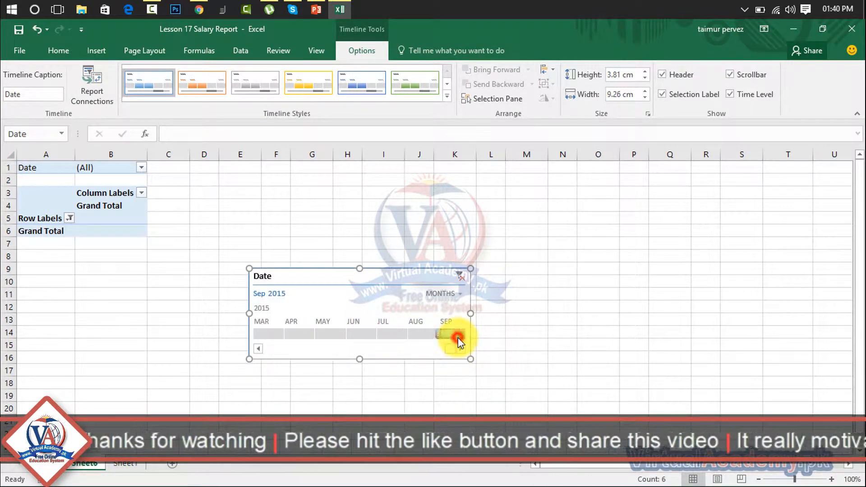
{"action": "left_click", "coordinate": [336, 335]}
Move the Date timeline up and widen it to about 23.4 cm, and set its time level to years.
{"action": "left_click_drag", "start_coordinate": [393, 271], "coordinate": [397, 217]}
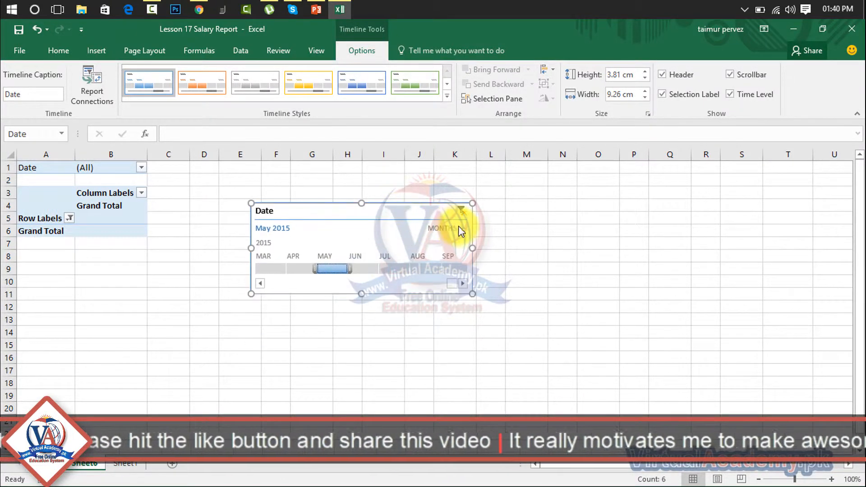
{"action": "left_click_drag", "start_coordinate": [472, 248], "coordinate": [810, 229]}
{"action": "left_click", "coordinate": [800, 229]}
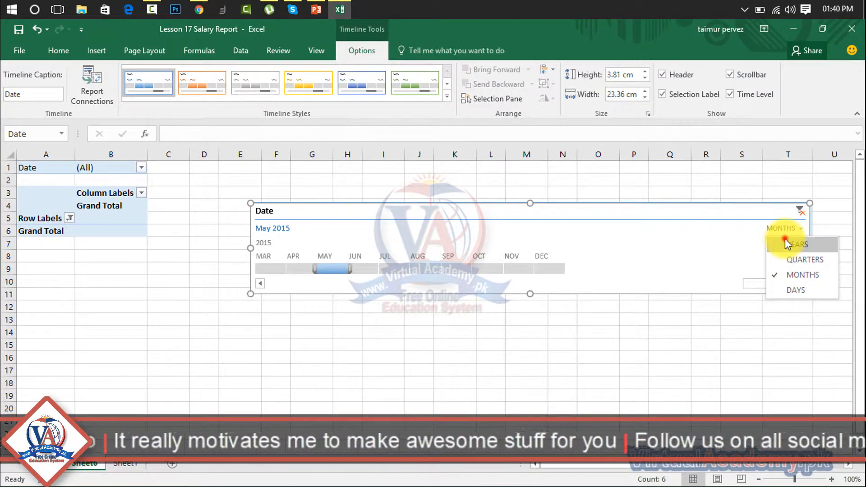
{"action": "left_click", "coordinate": [786, 241]}
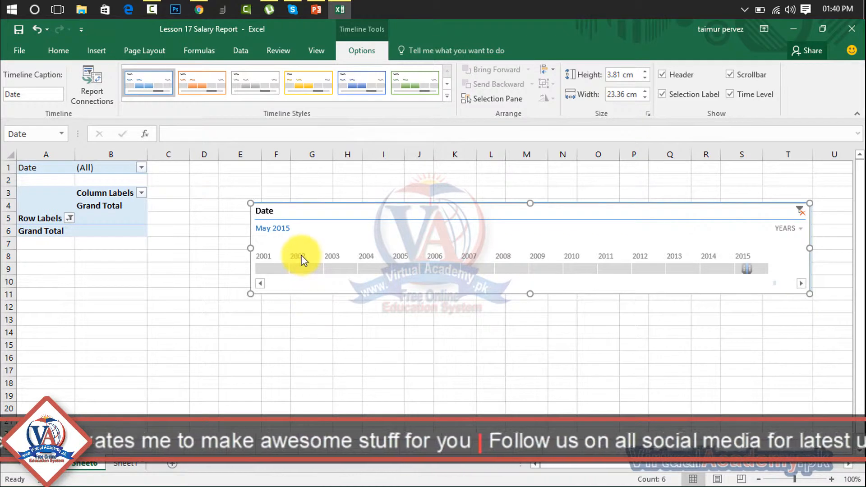
Filter the timeline by 2002, 2003 and finally 2015, and move the timeline below the PivotTable's data.
{"action": "left_click", "coordinate": [302, 267]}
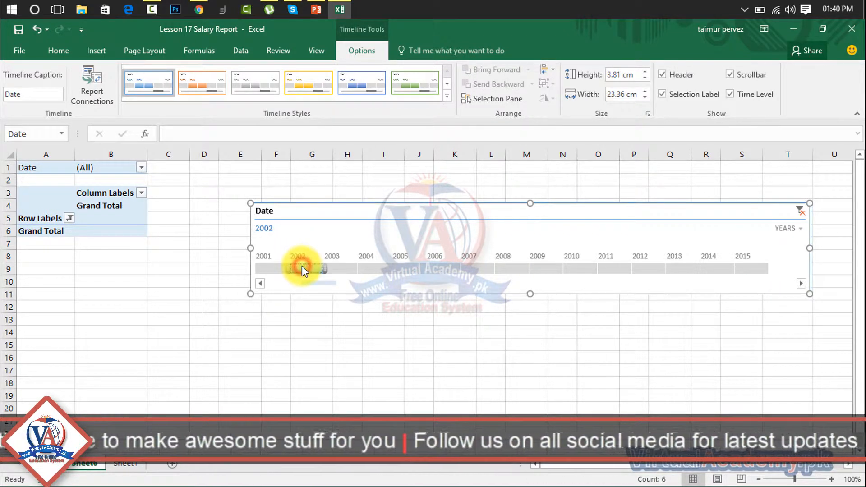
{"action": "left_click", "coordinate": [347, 268]}
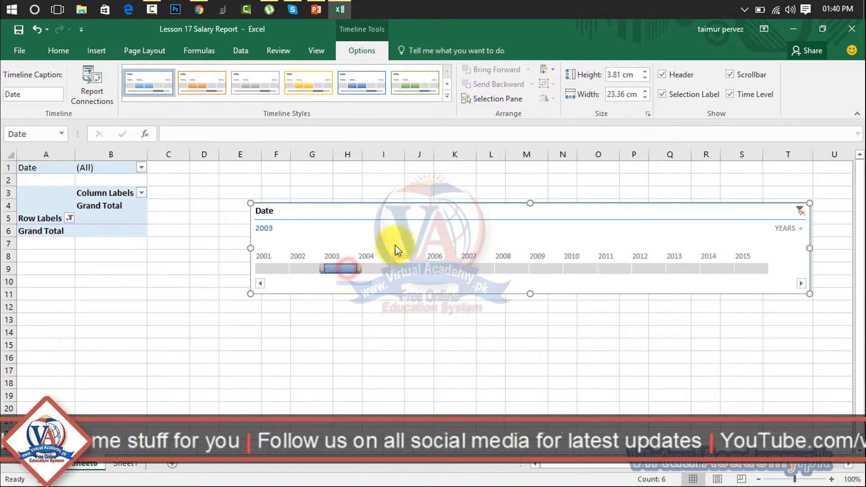
{"action": "left_click", "coordinate": [743, 268]}
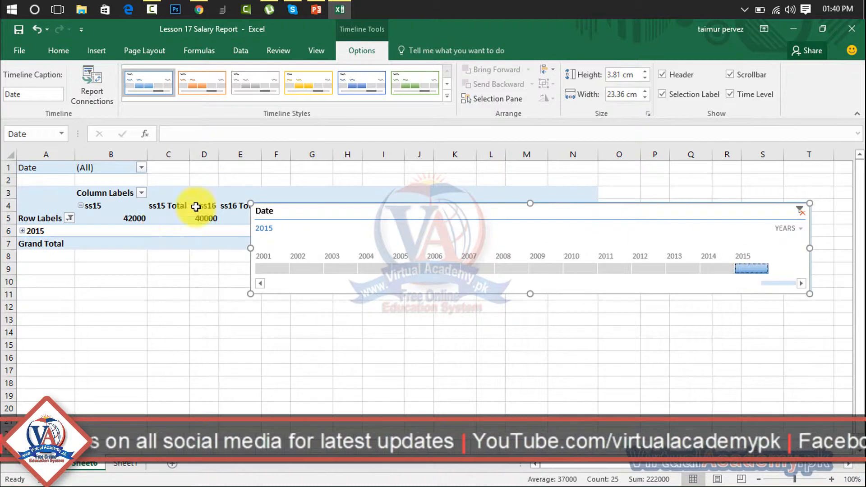
{"action": "left_click_drag", "start_coordinate": [341, 211], "coordinate": [247, 236]}
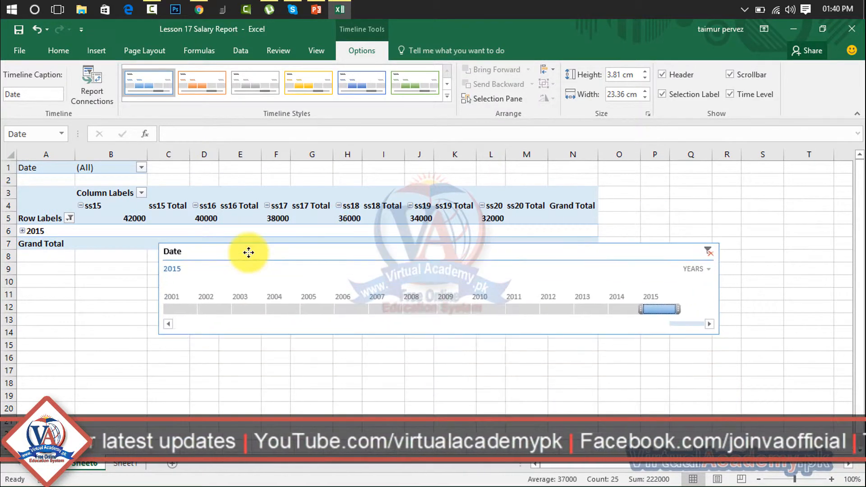
Check the available time levels of the Date timeline and delete the timeline from the sheet.
{"action": "left_click", "coordinate": [703, 271]}
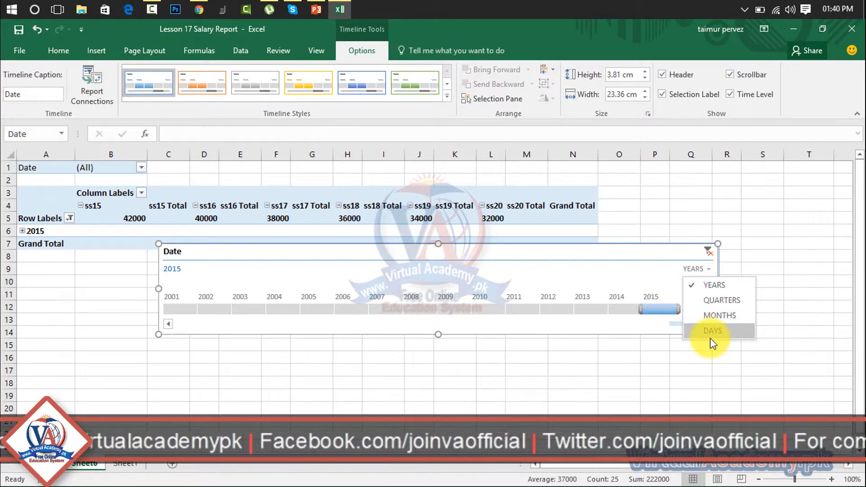
{"action": "left_click", "coordinate": [677, 251]}
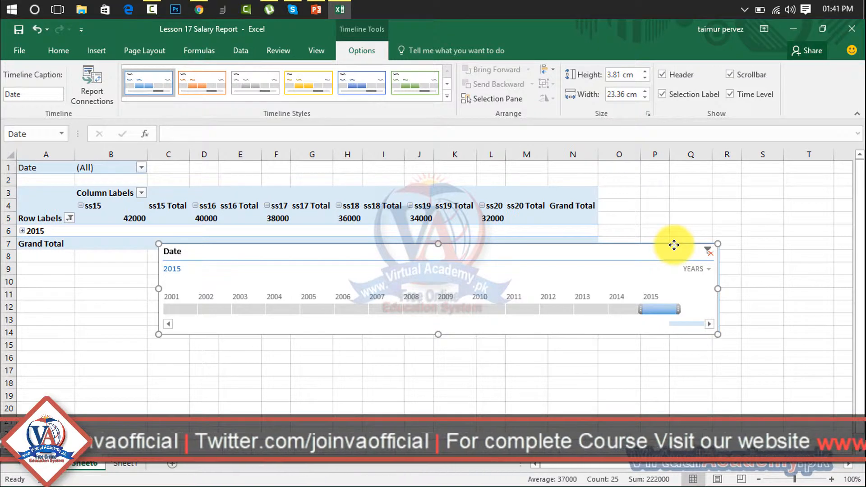
{"action": "key", "text": "Delete"}
{"action": "left_click", "coordinate": [675, 245]}
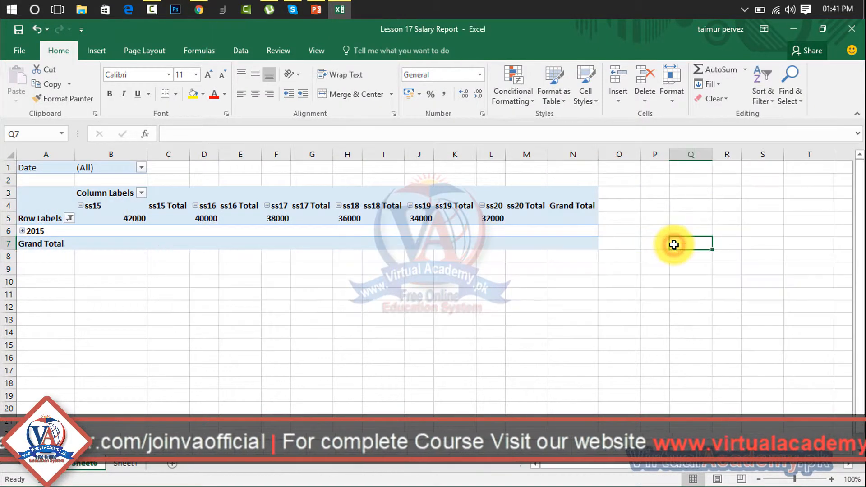
{"action": "left_click", "coordinate": [598, 279]}
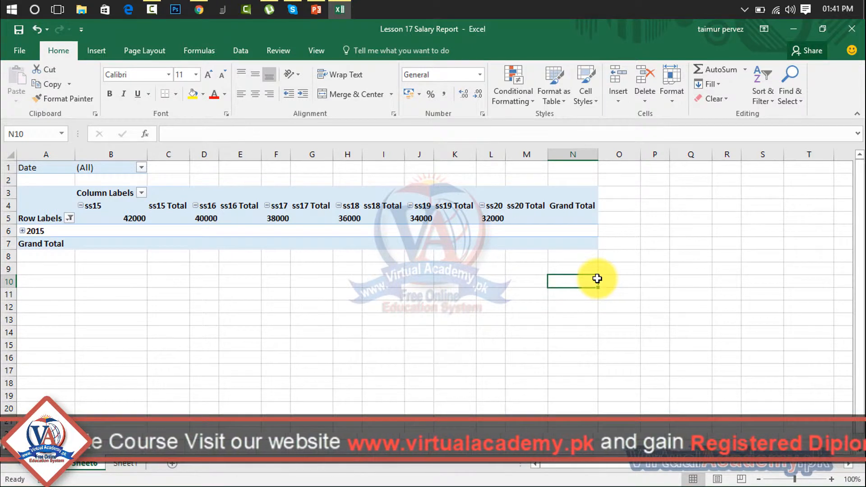
{"action": "left_click", "coordinate": [98, 50]}
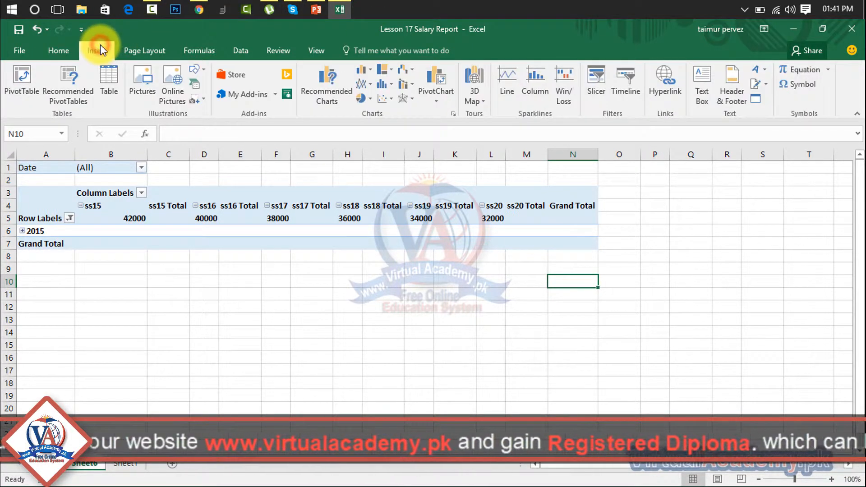